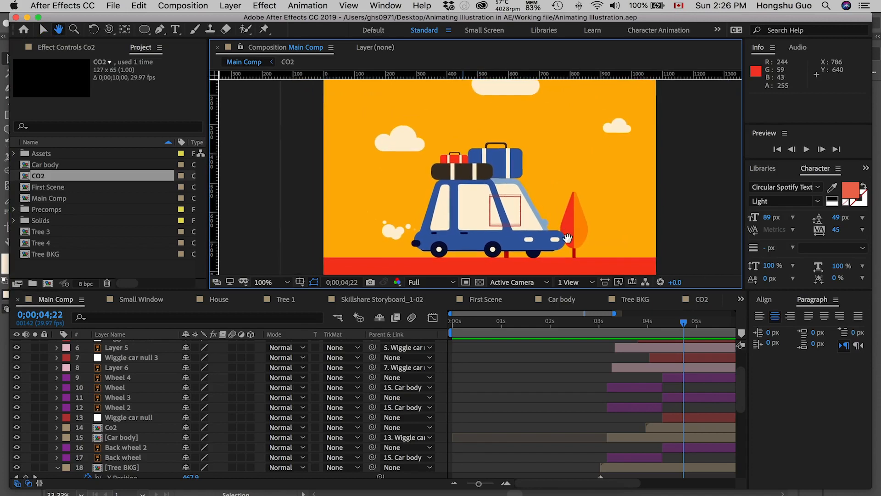
Make the Leaf path and Leaf layers visible in the Main Comp.
left_click(532, 404)
scroll(104, 409, "up", 4)
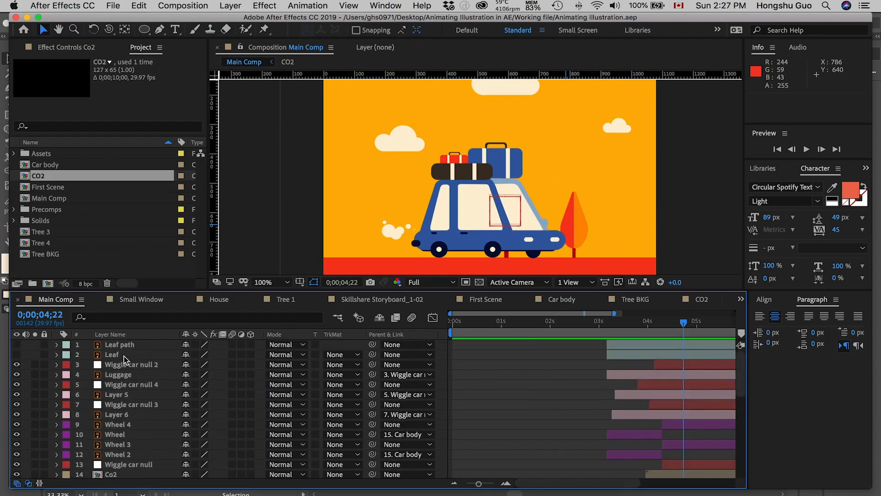
left_click(118, 345)
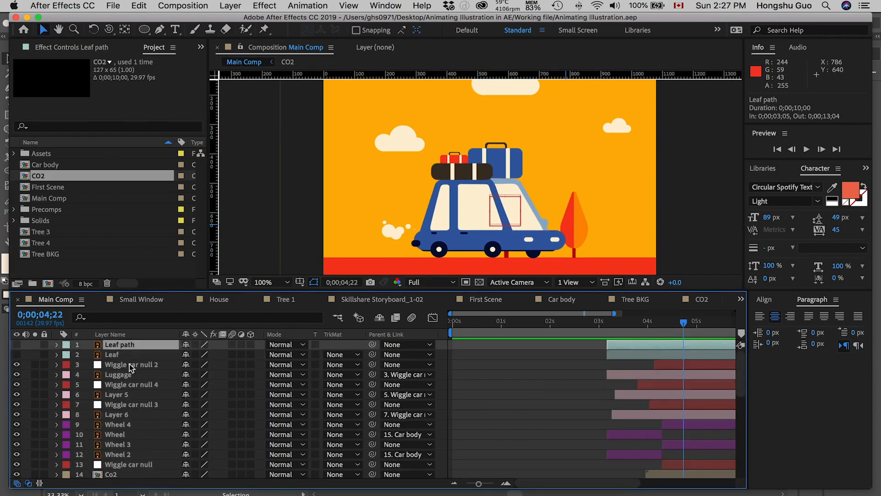
left_click(112, 354)
left_click(17, 354)
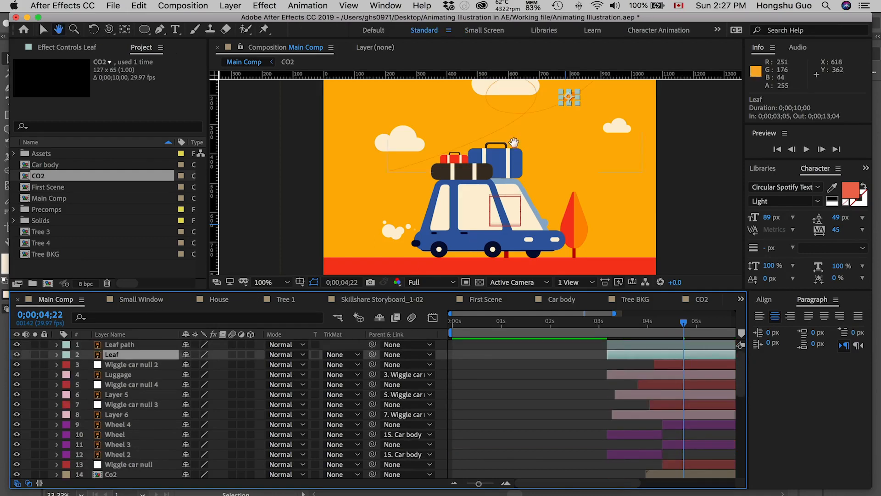
key("space")
left_click_drag(514, 145, 514, 191)
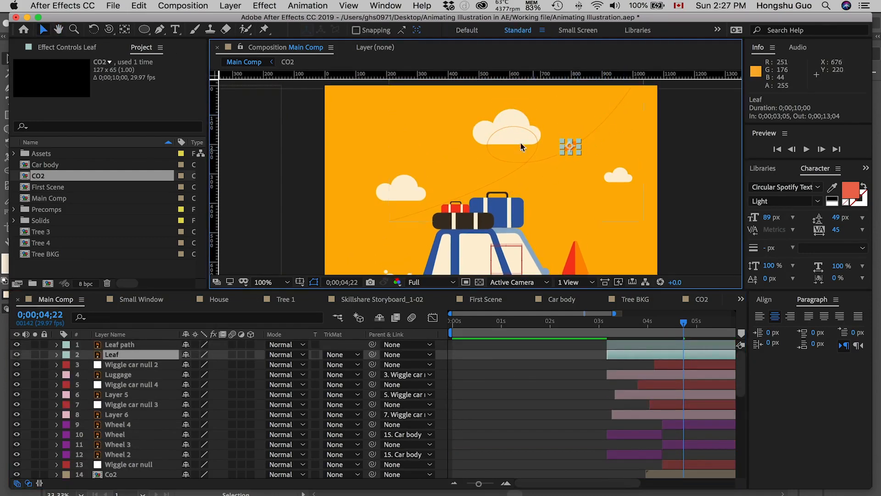
key("space")
mouse_move(566, 162)
left_mouse_down()
mouse_move(555, 181)
mouse_move(555, 174)
left_mouse_up()
left_click(363, 188)
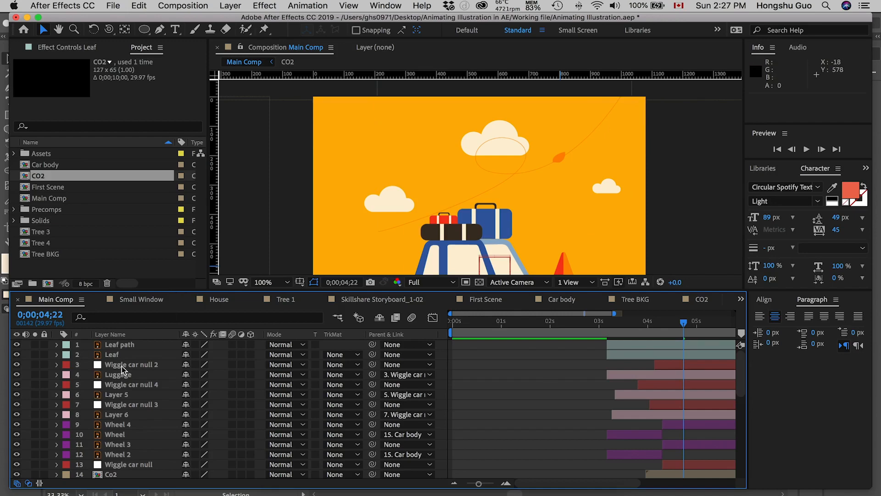
left_click(118, 345)
left_click(17, 345)
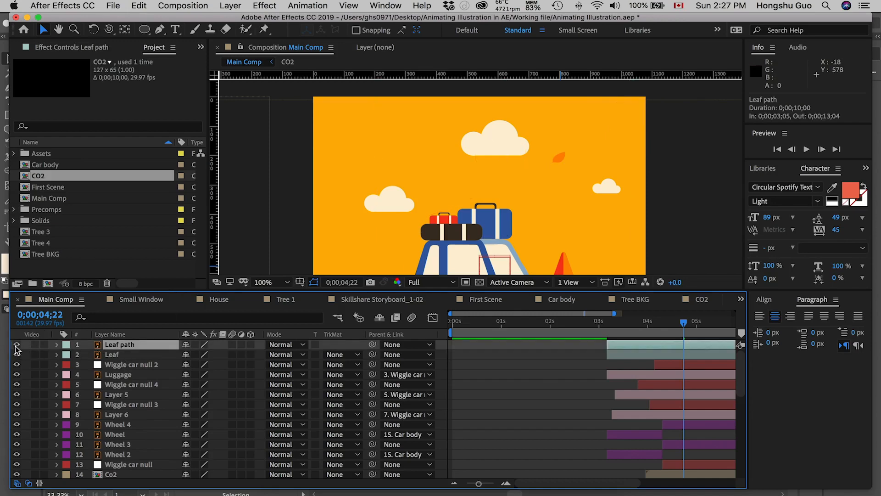
With the Pen tool, trace the leaf guide from above the frame's right corner down into the loop beneath the upper cloud.
left_click(159, 31)
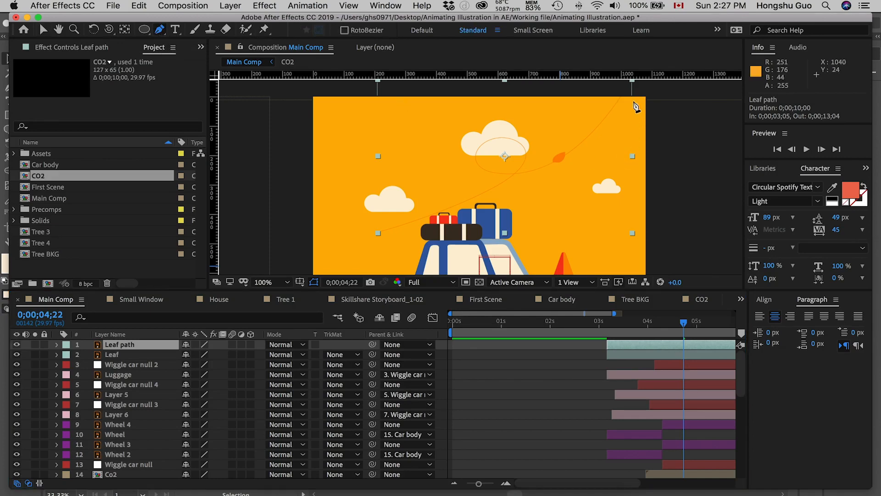
left_click_drag(624, 90, 606, 84)
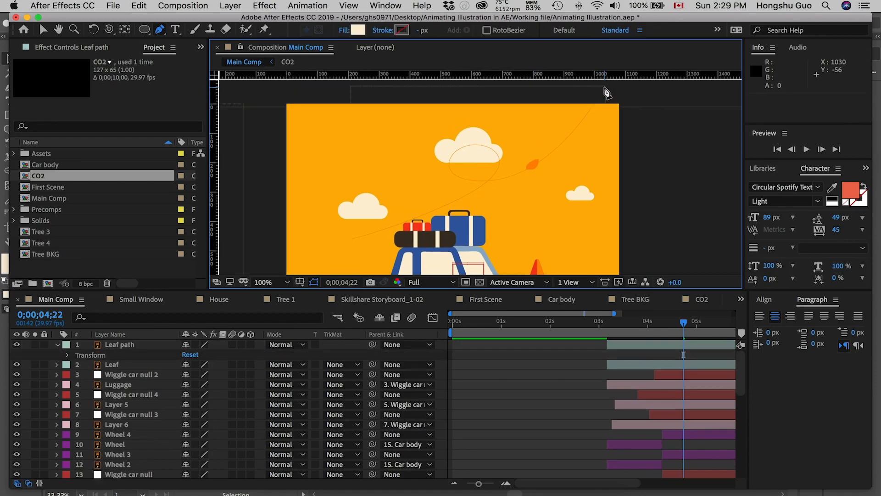
left_click_drag(613, 85, 612, 104)
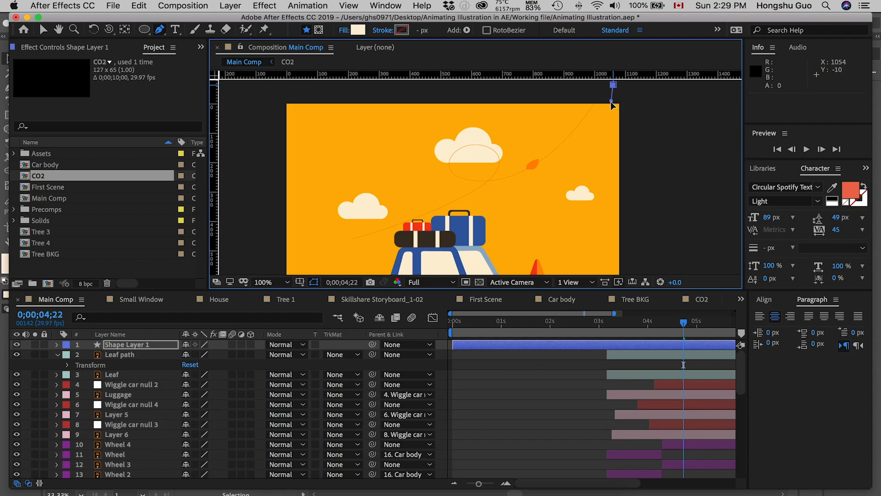
left_click_drag(487, 180, 409, 189)
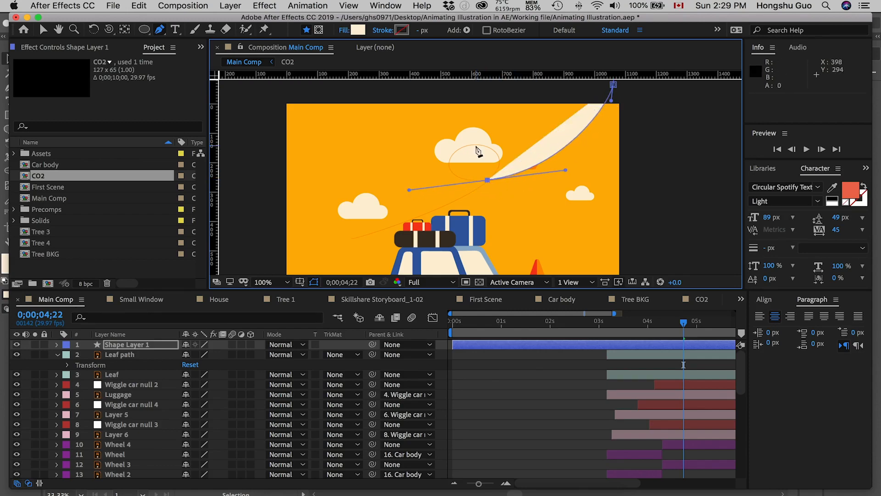
left_click_drag(472, 145, 494, 142)
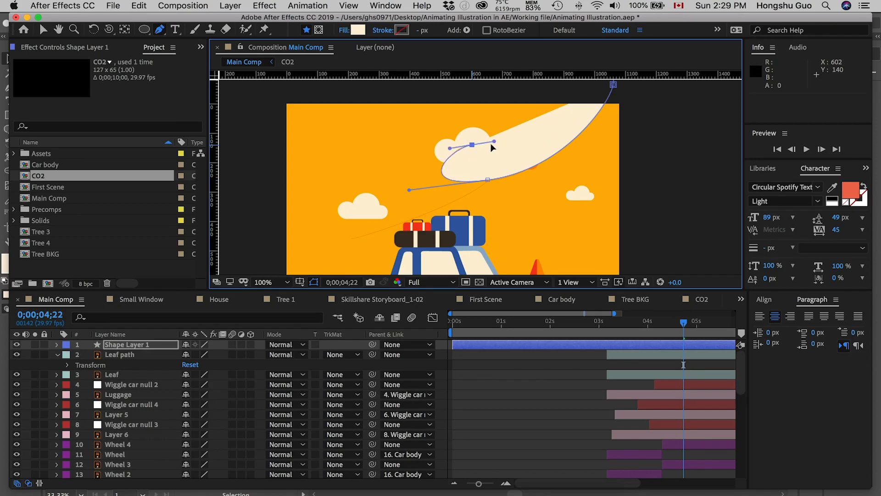
left_click_drag(409, 189, 429, 181)
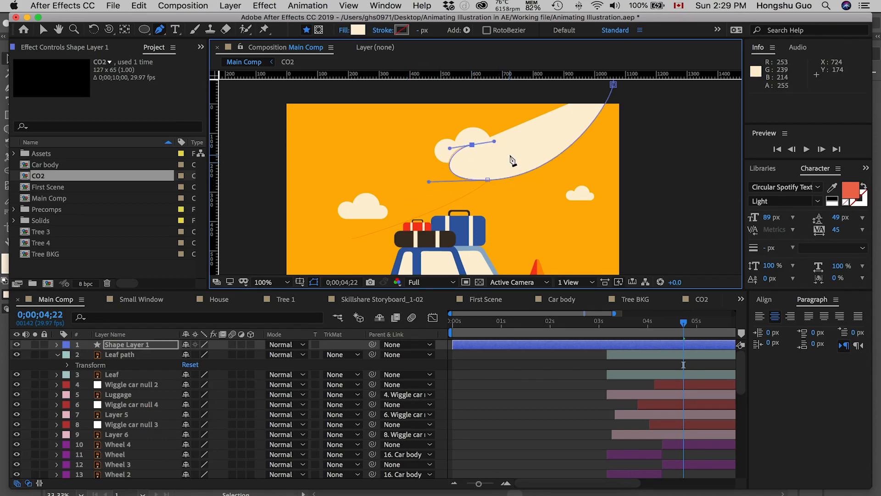
Set the traced shape's fill to none and collapse its layer properties.
left_click(358, 31, "alt")
left_click(358, 31, "alt")
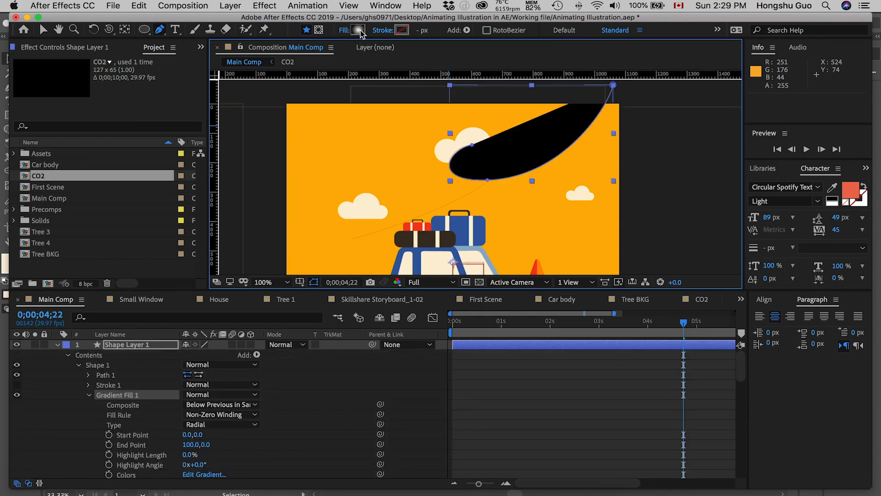
left_click(359, 30, "alt")
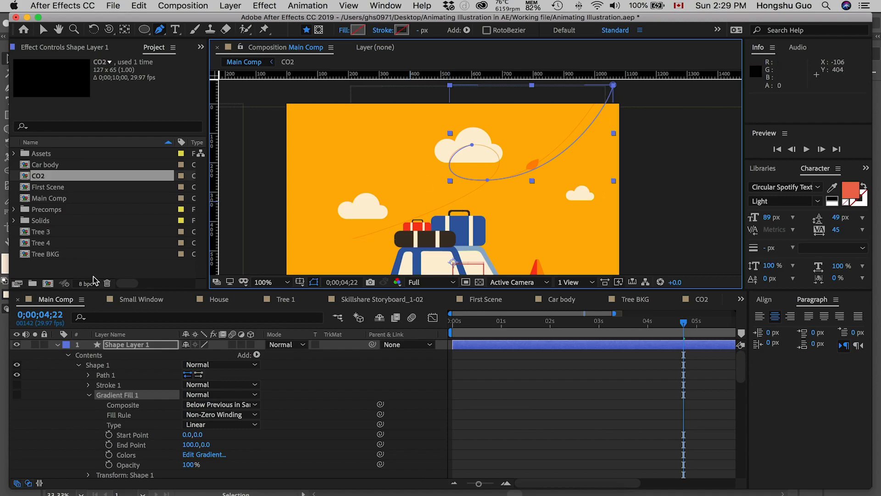
left_click(57, 344)
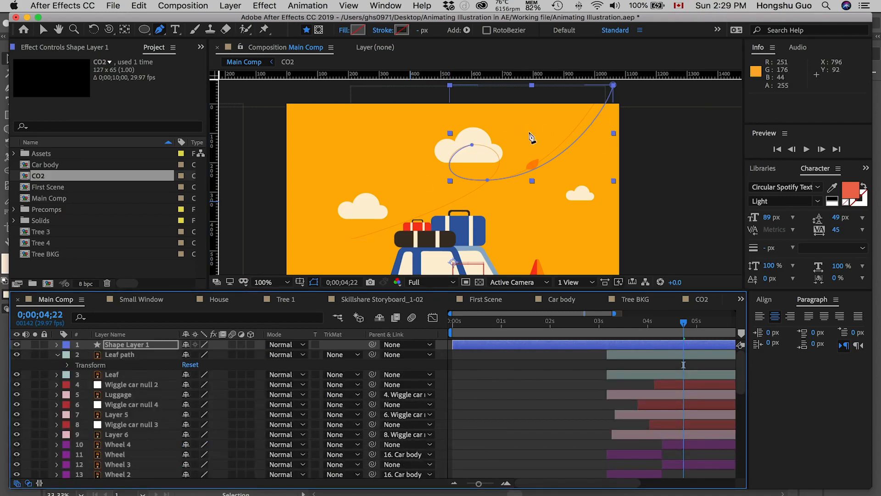
Continue the traced path from the loop's upper vertex along the guide, ending just outside the frame's left edge.
left_click(472, 146)
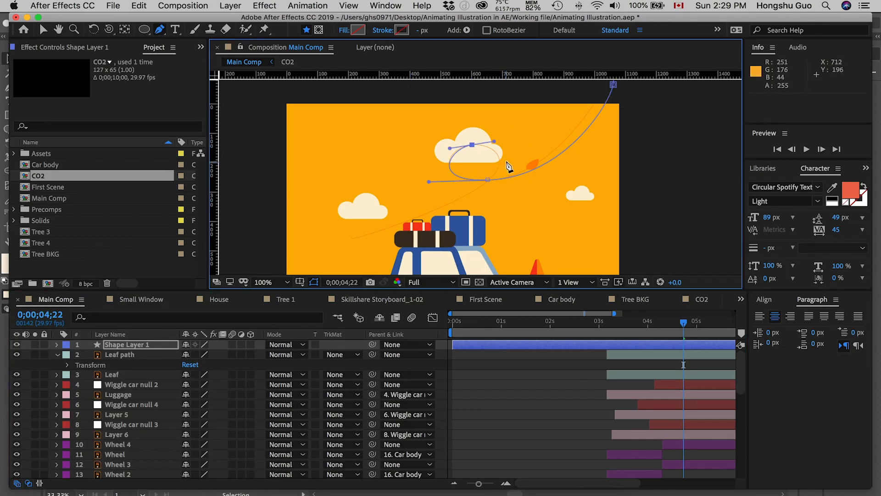
left_click_drag(353, 239, 243, 251)
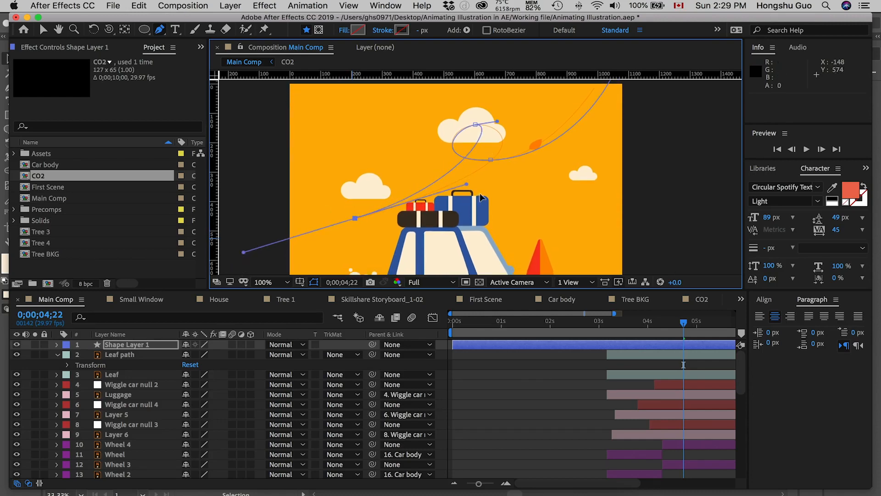
left_click_drag(465, 183, 564, 156)
left_click(226, 252)
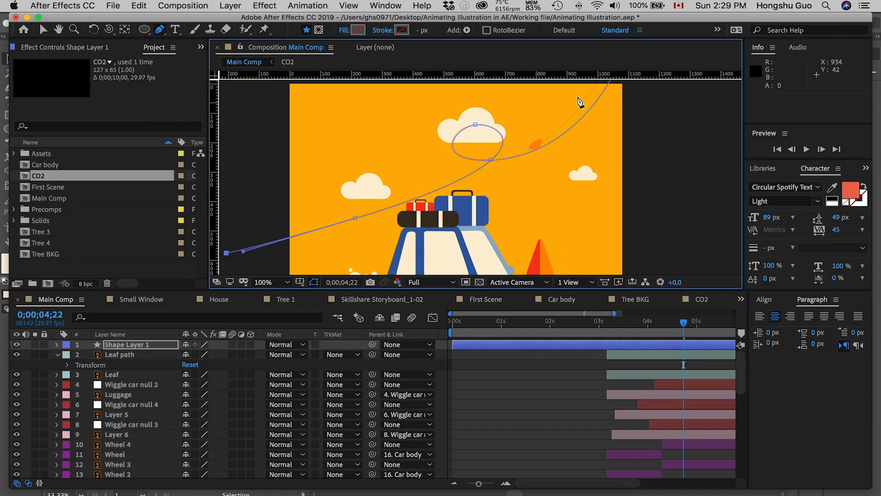
Move the path's starting vertex above the frame so the curve matches the guide line, and deselect the shape.
key("space")
left_click_drag(609, 116, 590, 151)
left_click_drag(597, 102, 591, 99)
key("super+z")
key("v")
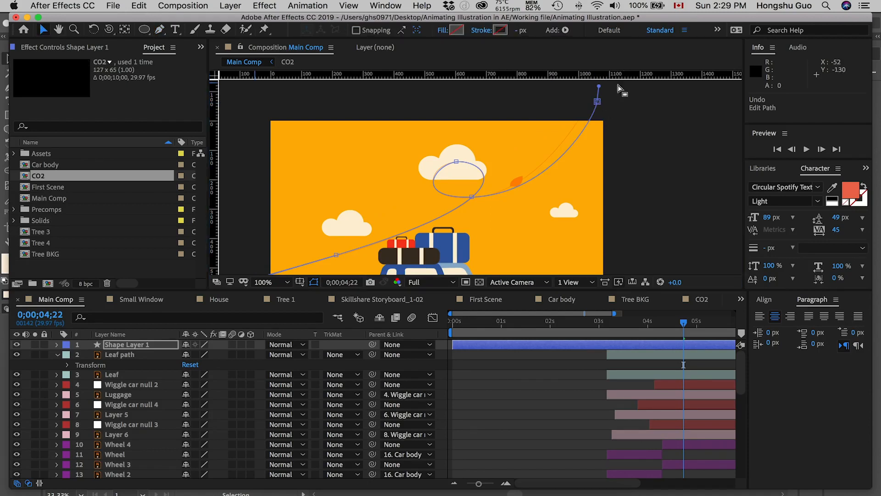
left_click_drag(598, 105, 592, 92)
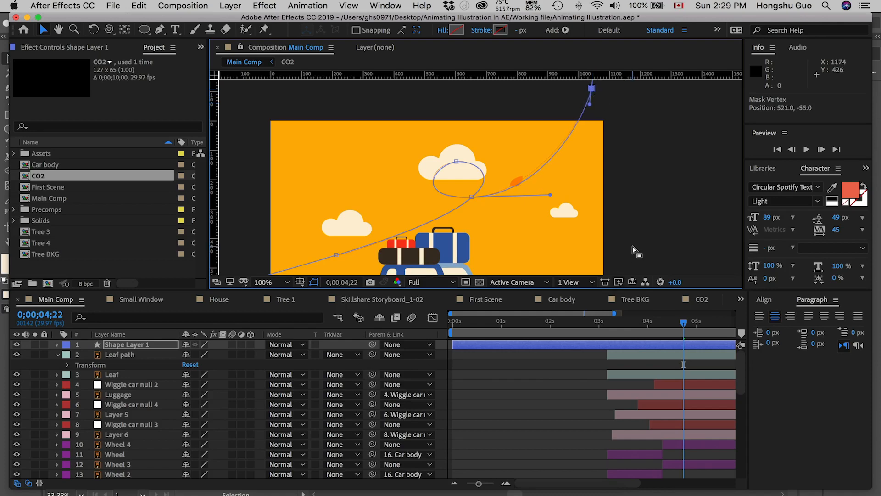
key("space")
left_click_drag(620, 254, 633, 220)
left_click(488, 365)
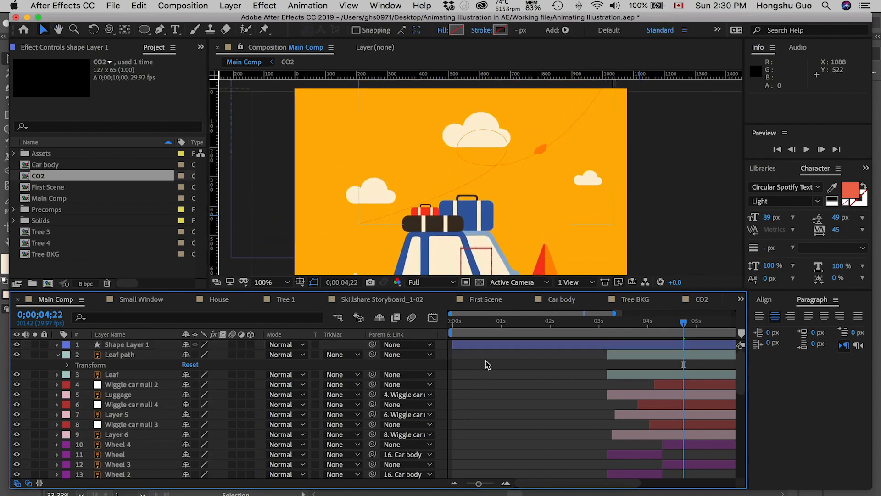
Delete the Leaf path guide layer.
left_click(138, 345)
left_click(122, 356)
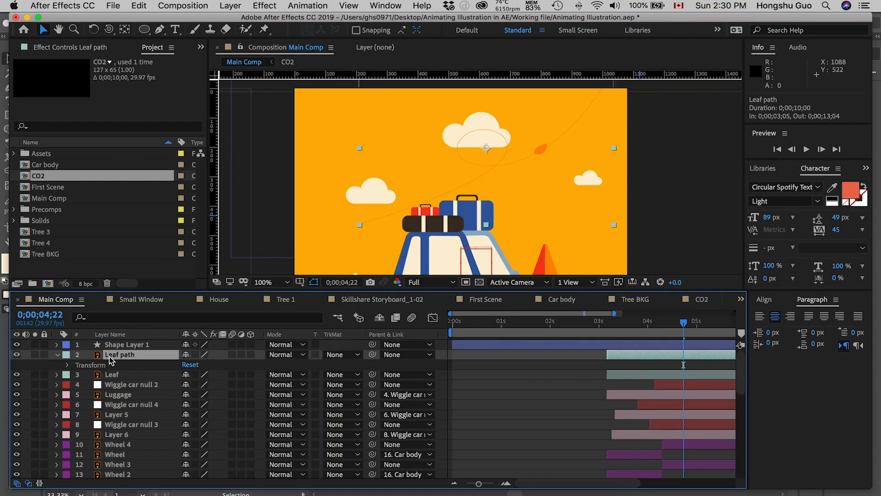
key("Delete")
left_click(126, 356)
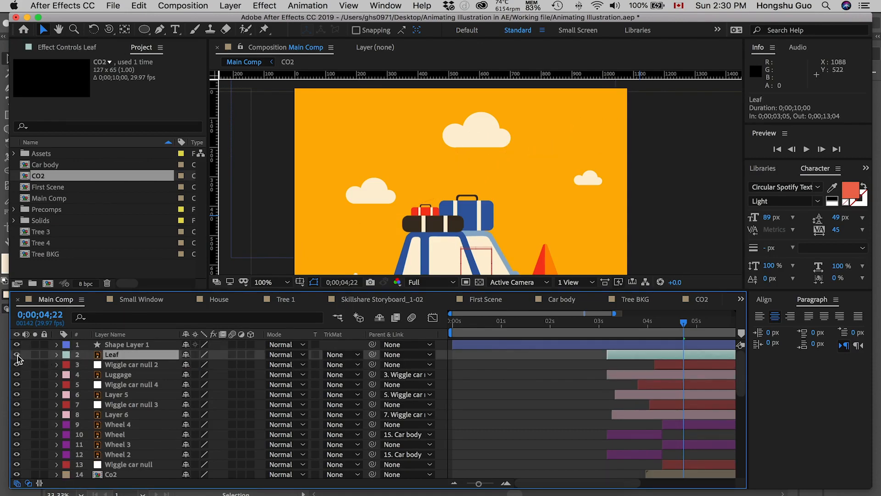
Add a Path keyframe to Path 1 of Shape Layer 1 and copy it.
left_click(138, 345)
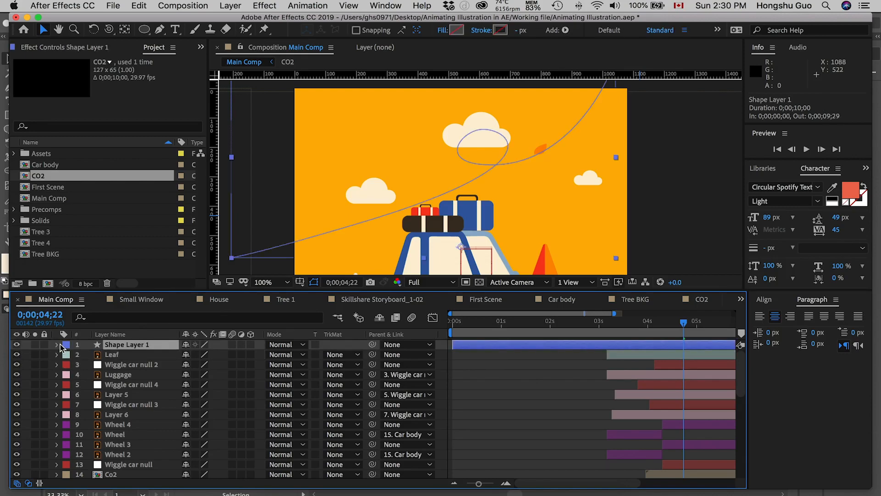
left_click(57, 344)
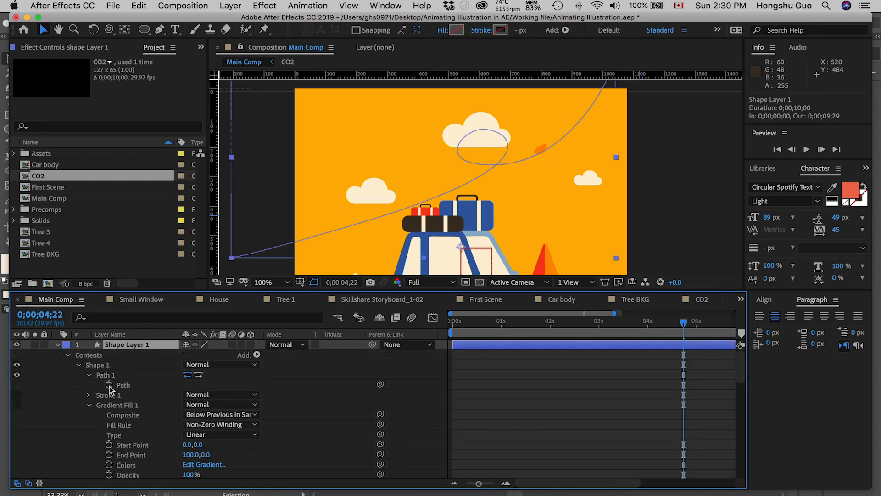
left_click(109, 385)
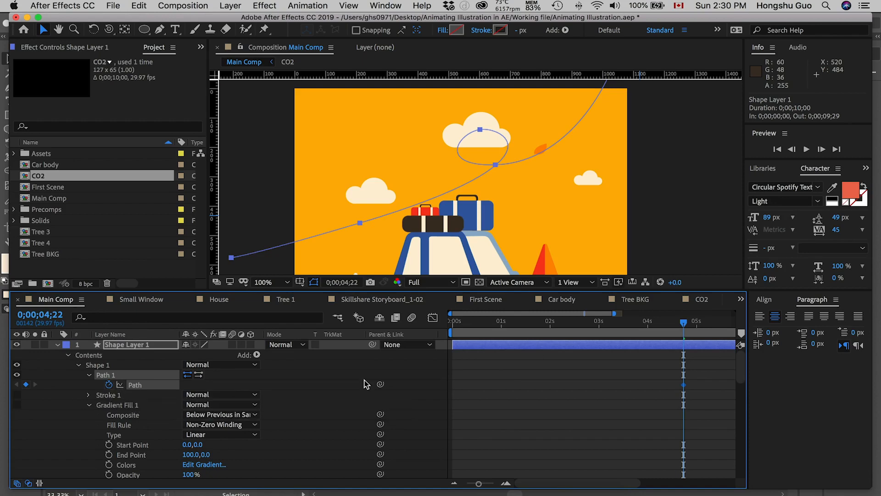
left_click_drag(698, 381, 664, 388)
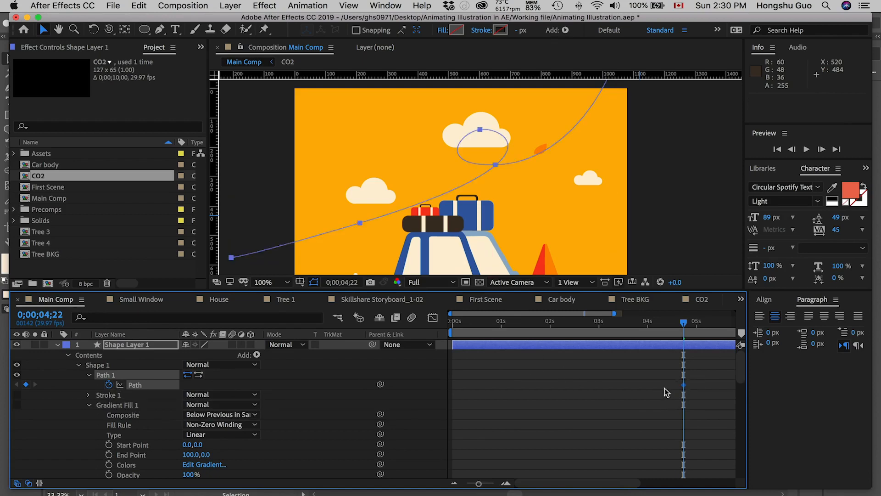
key("ctrl+c")
left_click(56, 344)
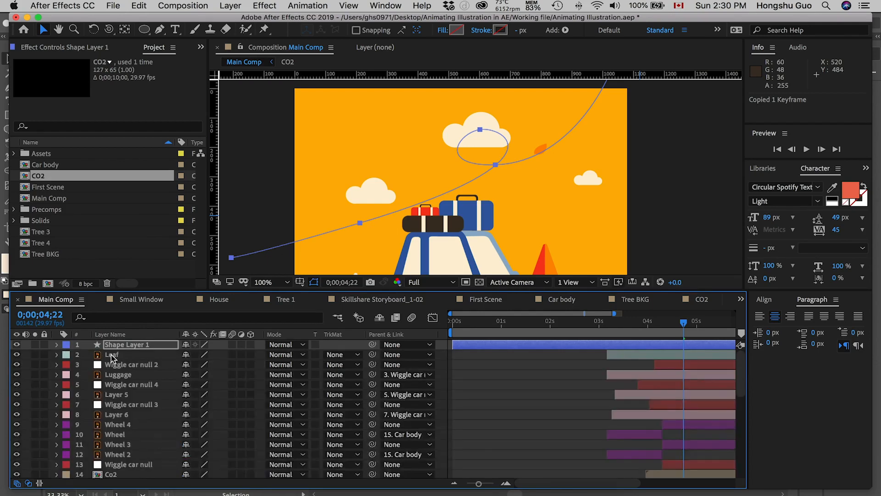
Paste the copied path into the Leaf layer's Position property.
left_click(111, 355)
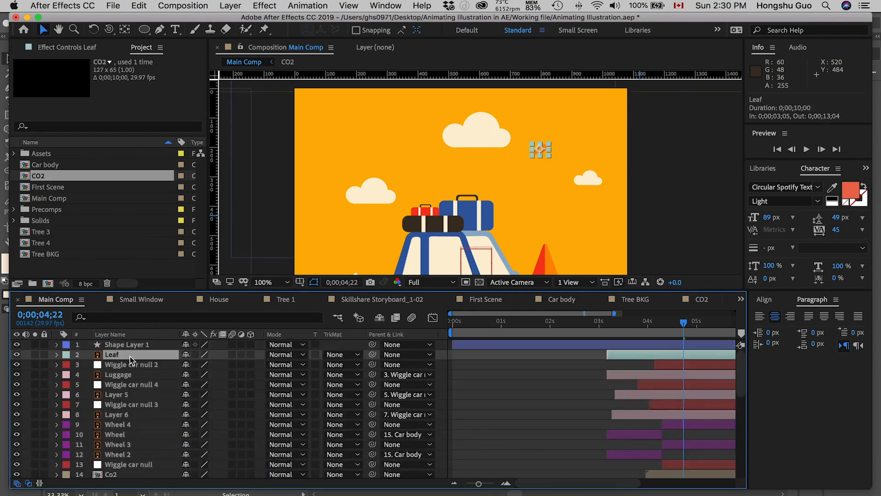
left_click(57, 357)
left_click(92, 368)
left_click(69, 366)
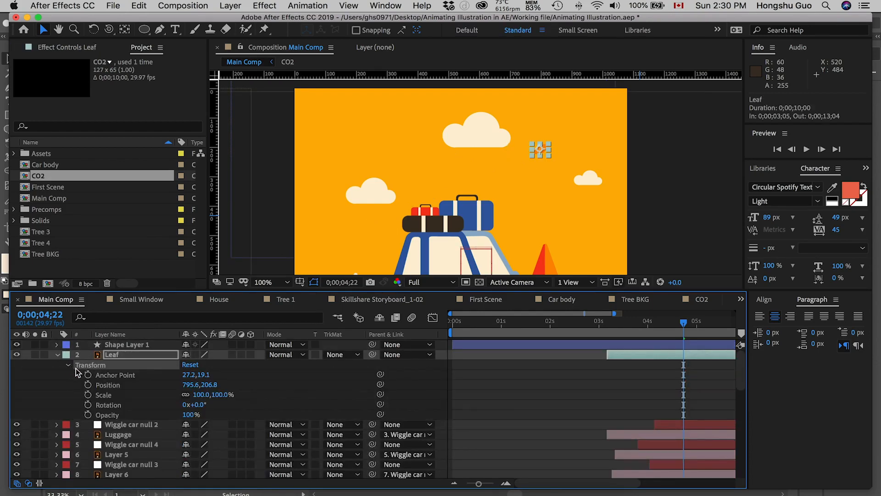
left_click(114, 387)
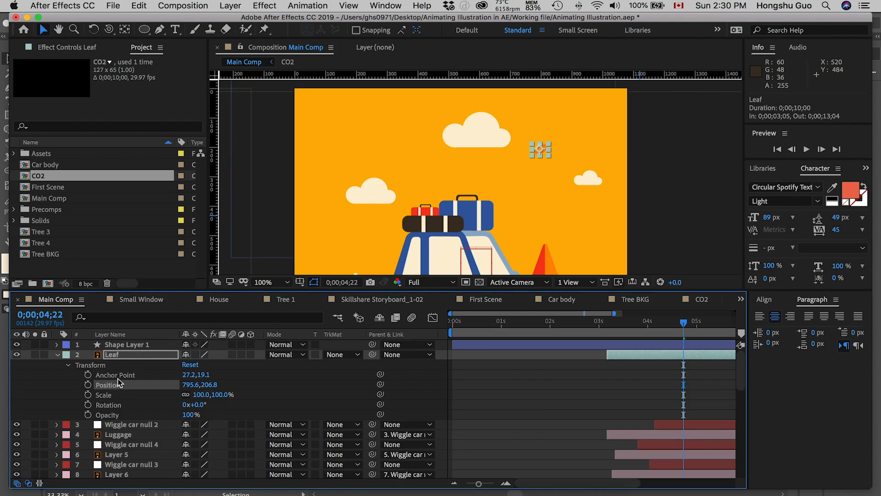
key("super+v")
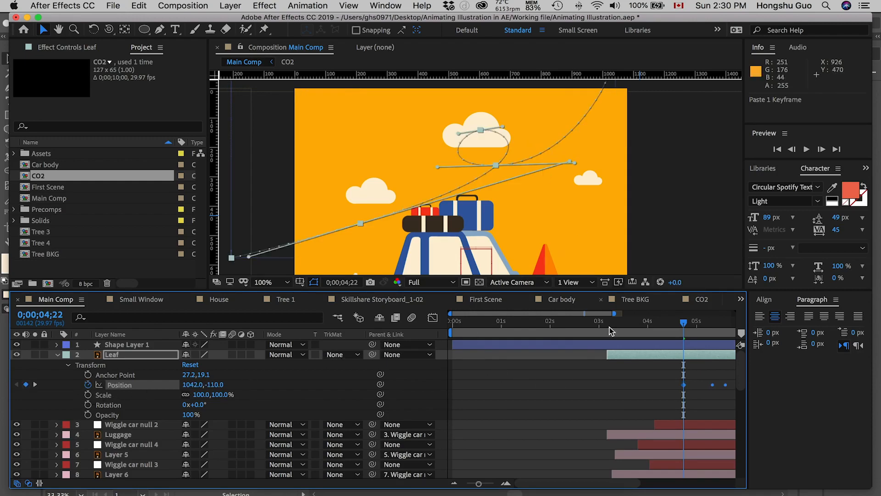
Scrub through the leaf's motion to 0;00;05;05 and shift all its Position keyframes earlier, with the first at 0;00;03;03.
left_click_drag(671, 372, 557, 363)
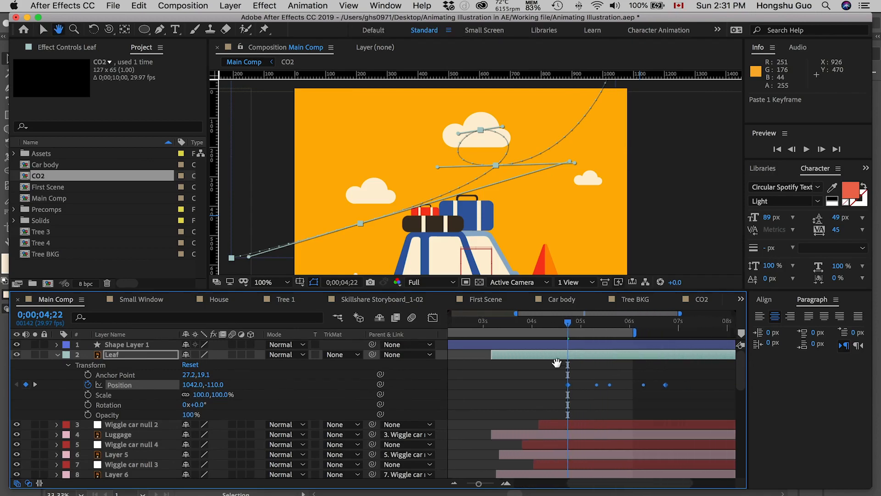
left_click_drag(568, 323, 589, 319)
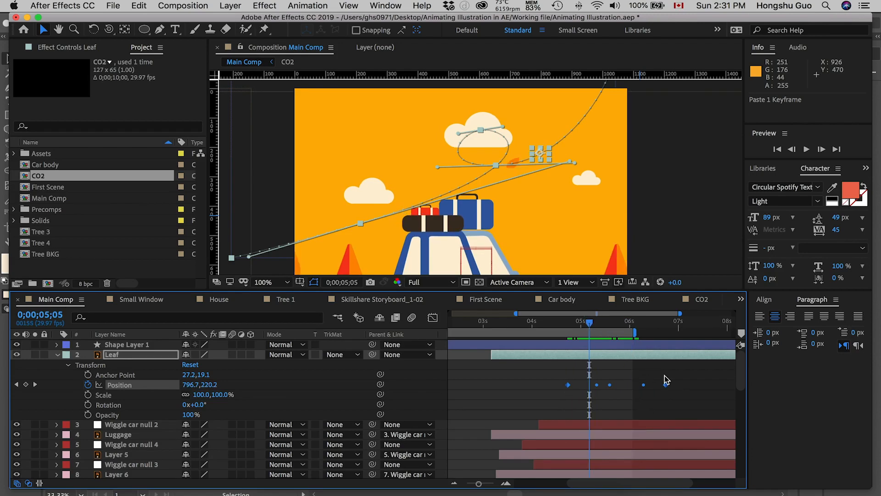
left_click_drag(681, 379, 488, 388)
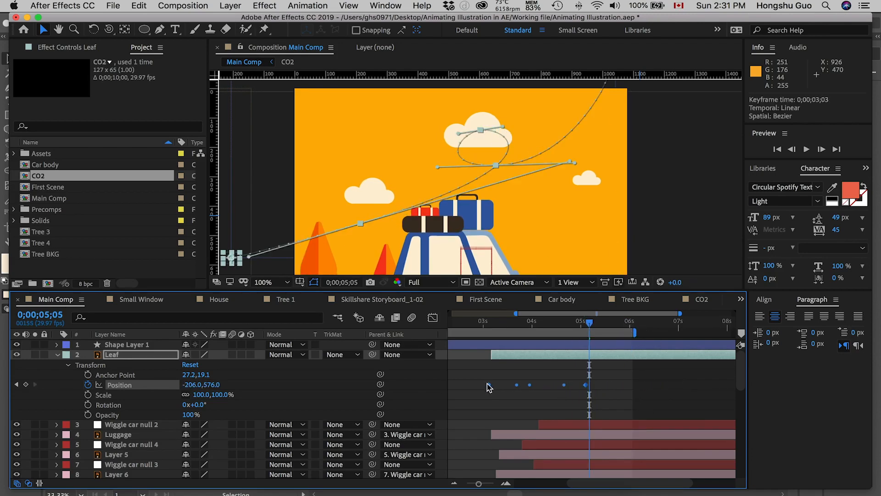
Rename Shape Layer 1 as Leaf Path and hide it.
key("h")
left_click(125, 345)
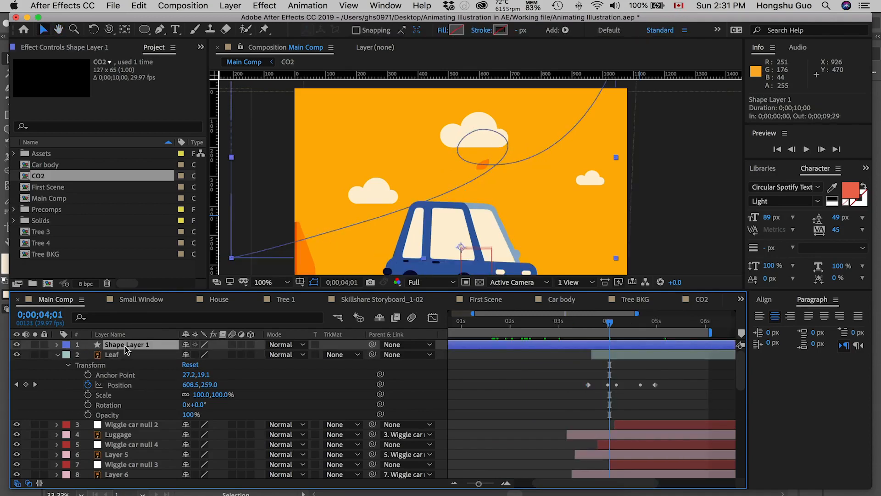
key("Return")
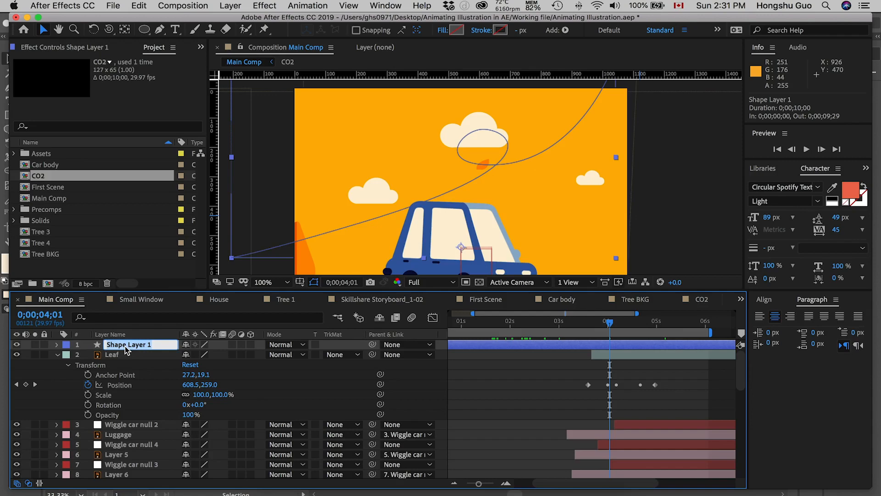
type("Leaf Path")
key("Return")
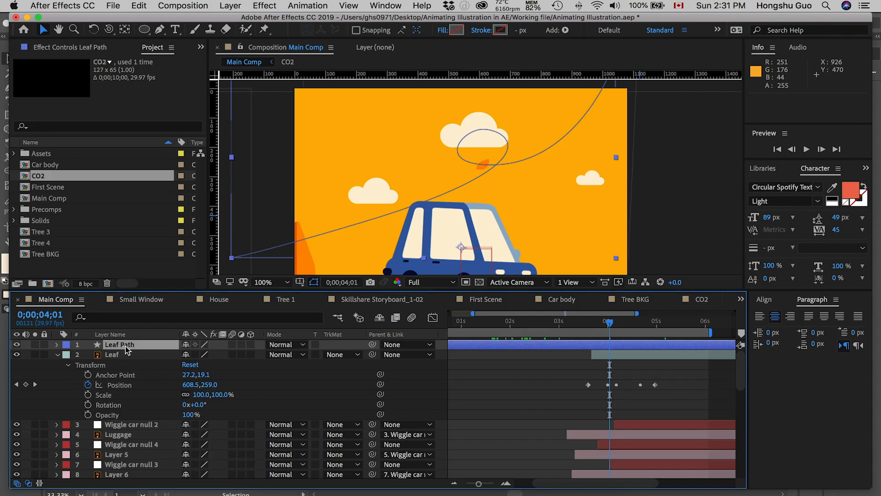
left_click(17, 345)
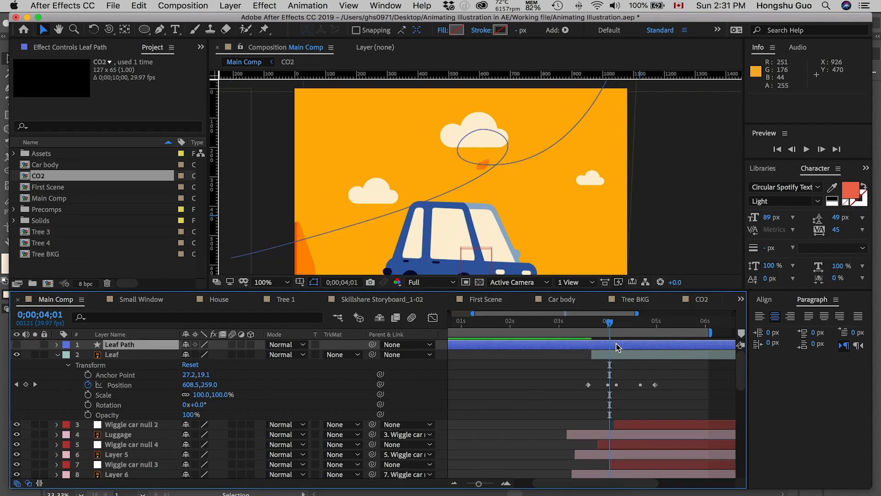
Set the Leaf layer's Auto-Orientation to Orient Along Path.
mouse_move(607, 324)
left_mouse_down()
mouse_move(591, 327)
mouse_move(609, 327)
left_mouse_up()
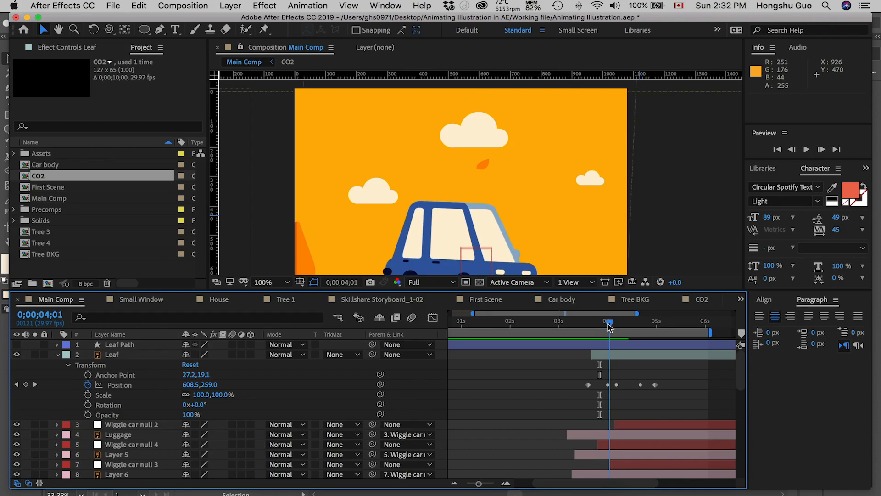
left_click(117, 355)
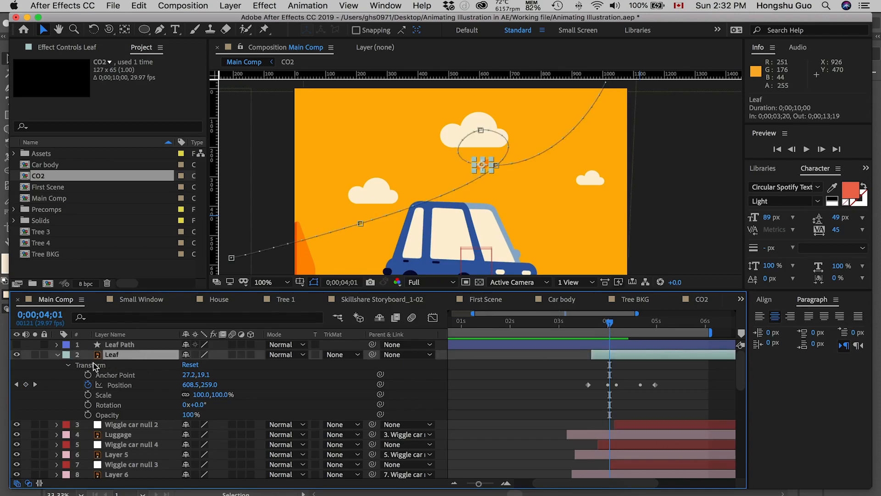
left_click(226, 7)
mouse_move(170, 6)
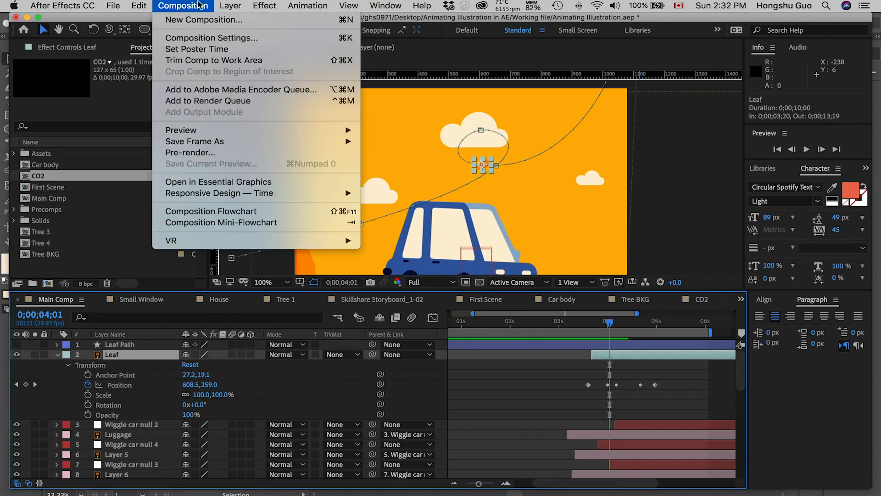
mouse_move(222, 5)
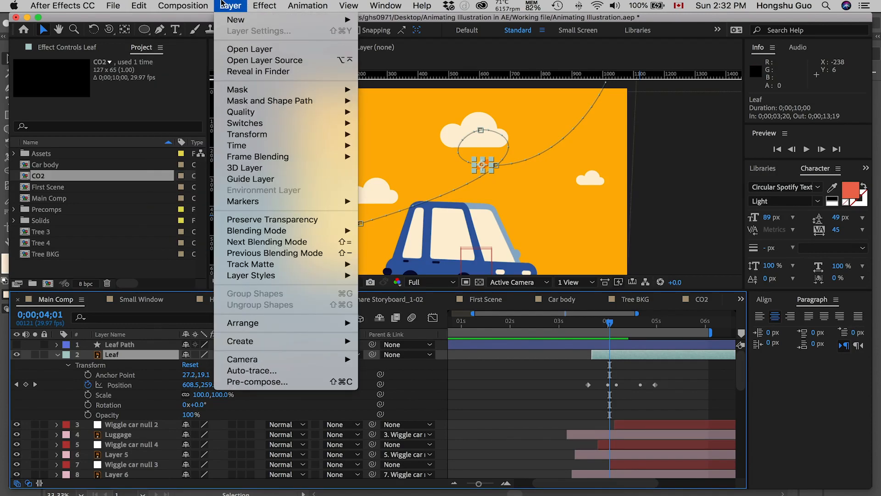
mouse_move(258, 139)
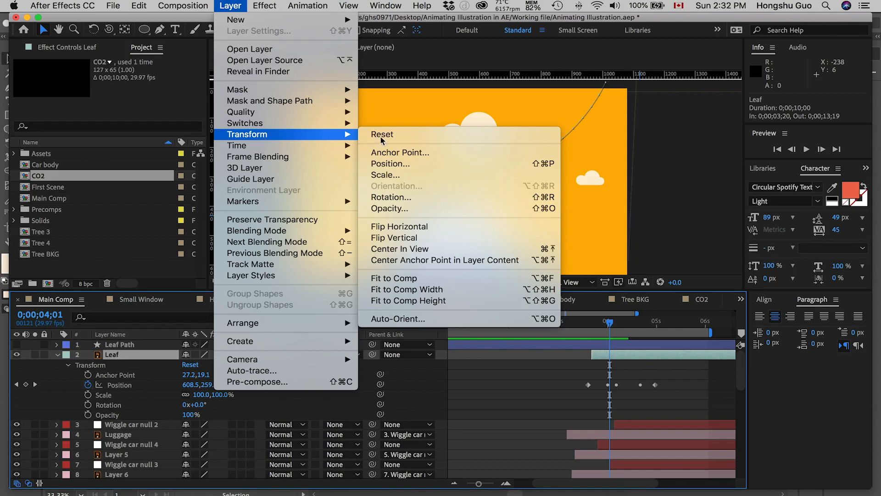
left_click(414, 319)
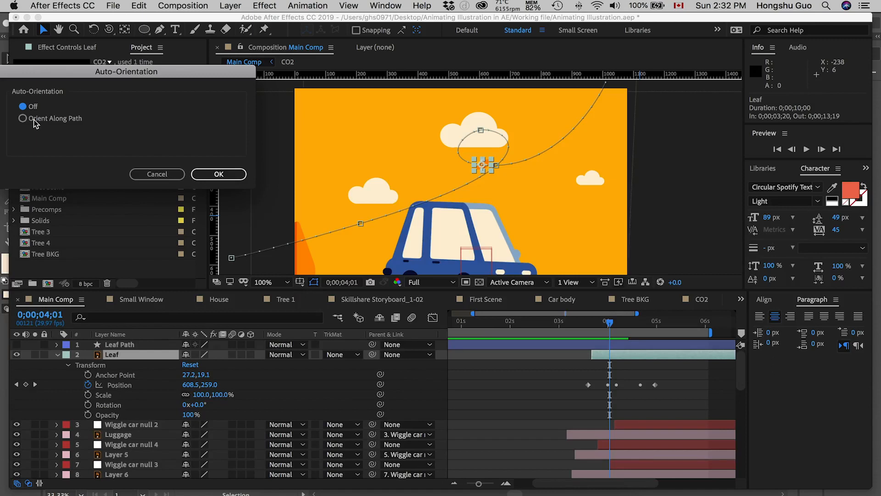
left_click(35, 118)
key("Return")
Try Rotation values of 225° and 23° on the Leaf layer to align it with its path.
left_click_drag(200, 404, 337, 402)
left_click(533, 401)
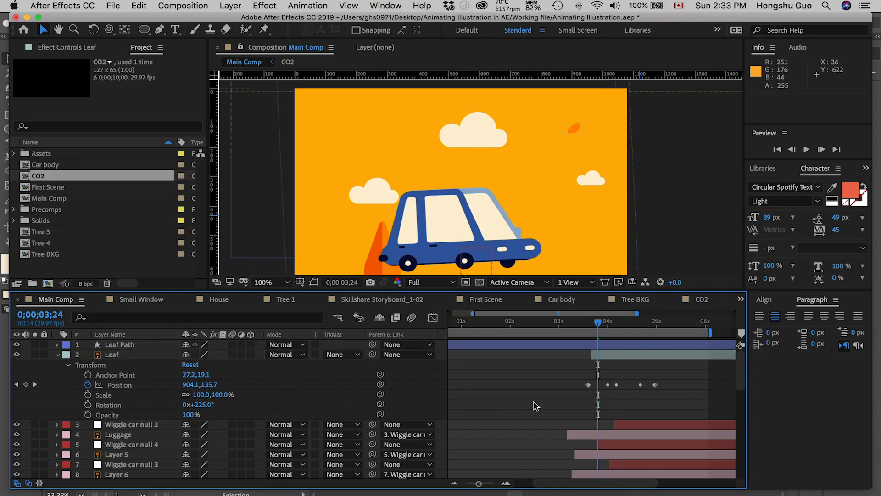
mouse_move(593, 324)
left_mouse_down()
mouse_move(625, 324)
mouse_move(600, 323)
left_mouse_up()
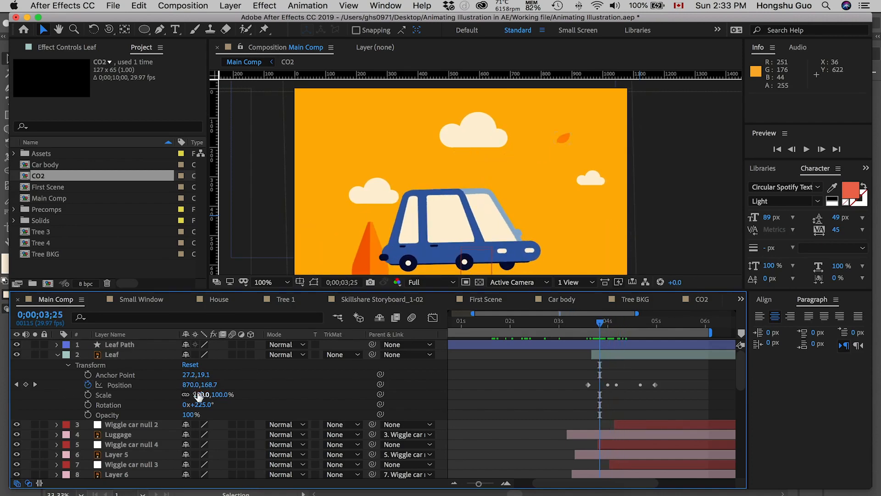
left_click_drag(200, 404, 102, 419)
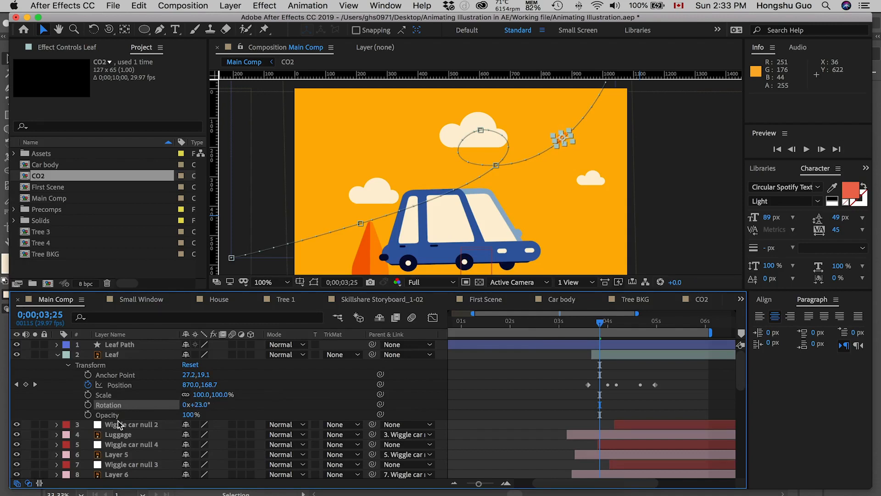
Mirror the leaf with a horizontal Scale of -100% and set its Rotation to 142°.
left_click(201, 395)
type("-100")
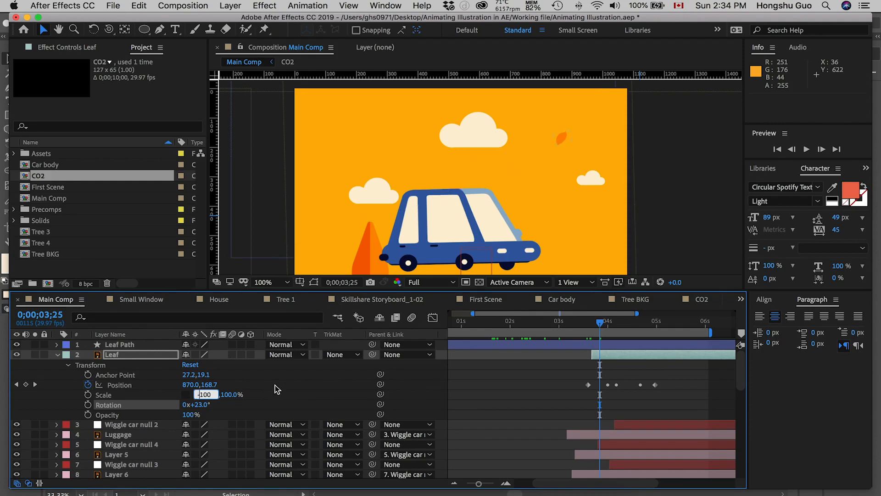
left_click(400, 395)
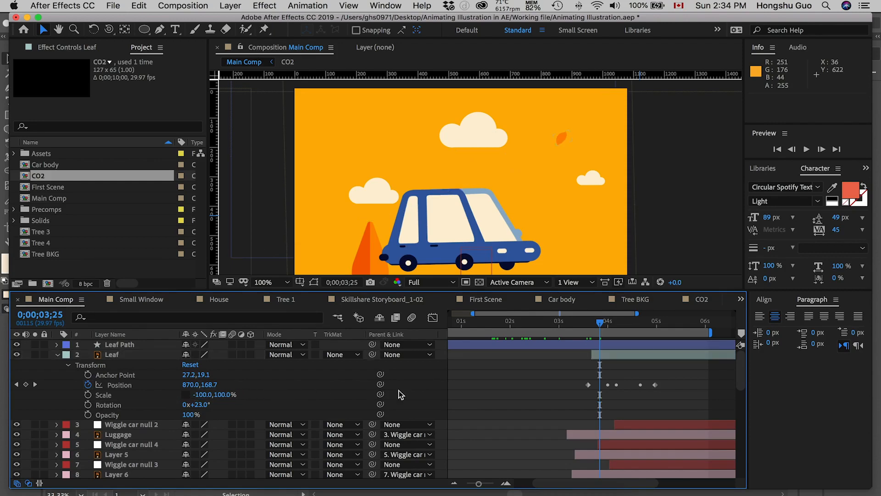
left_click(200, 404)
left_click_drag(238, 404, 256, 404)
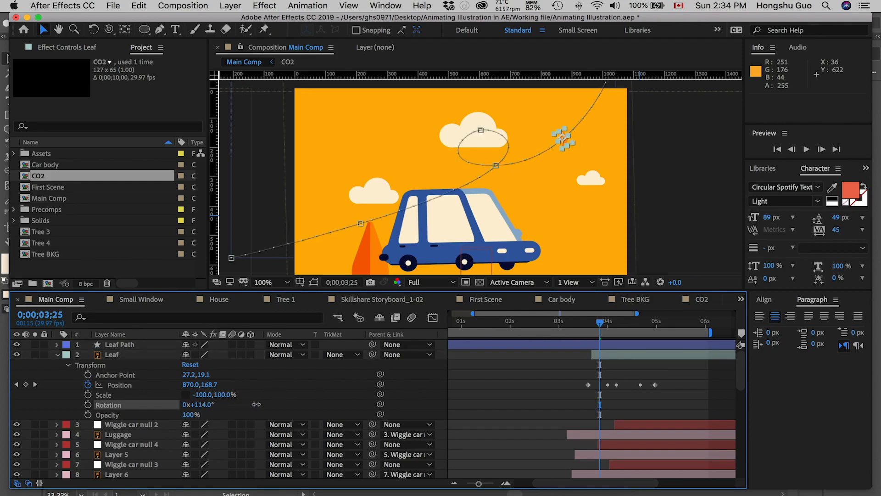
left_click(551, 389)
Scrub and play back the leaf's flight to check its orientation and timing along the path.
left_click(595, 323)
left_click_drag(596, 323, 633, 321)
key("space")
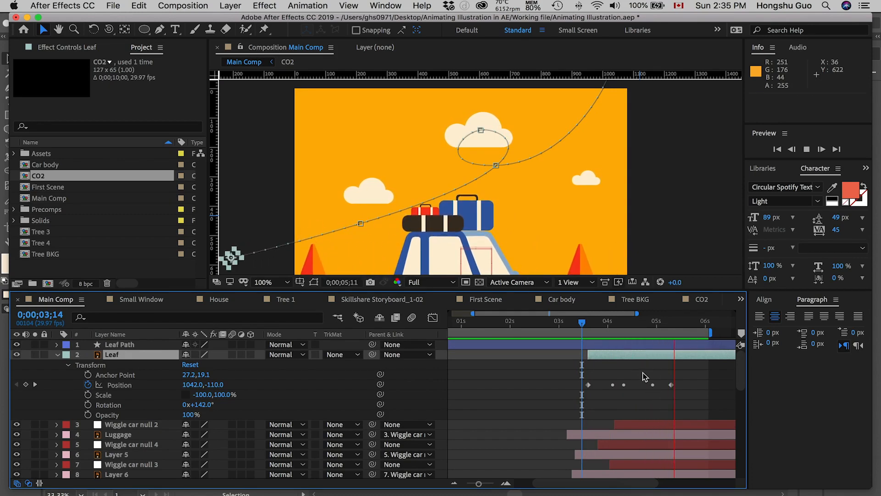
key("space")
left_click_drag(591, 324, 652, 324)
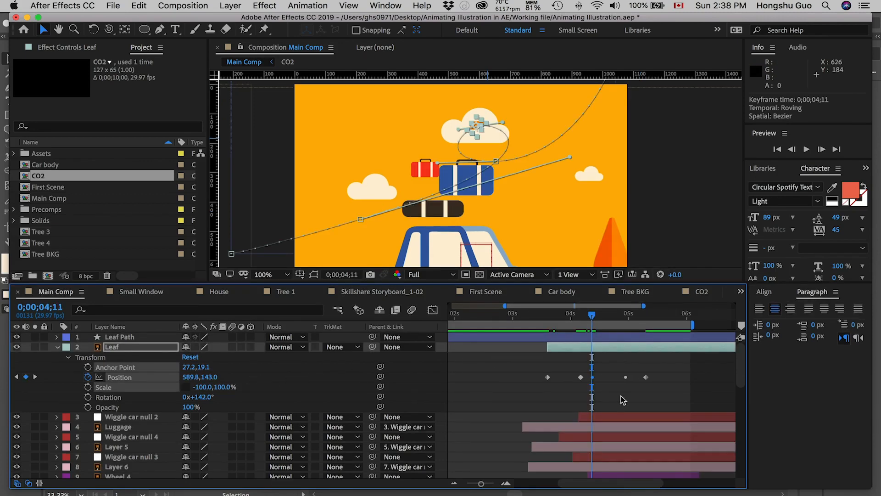
Turn off Rove Across Time for the Leaf's third and fourth Position keyframes.
right_click(625, 377)
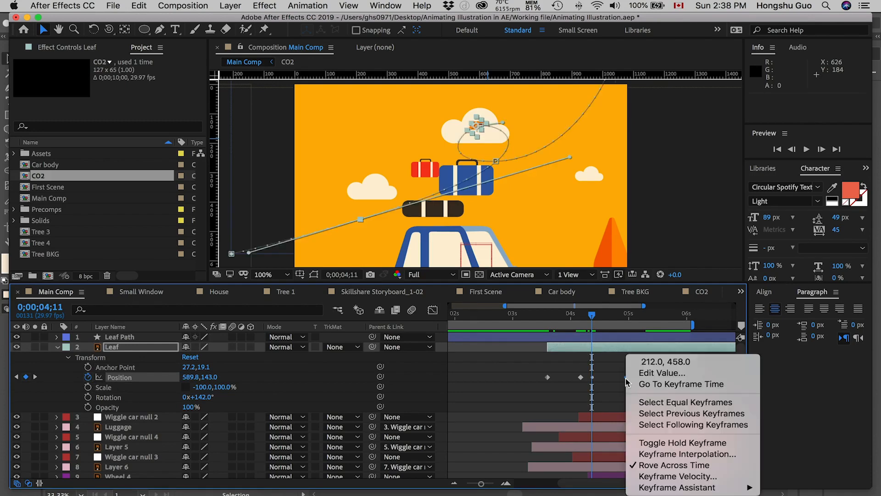
left_click(655, 465)
right_click(593, 377)
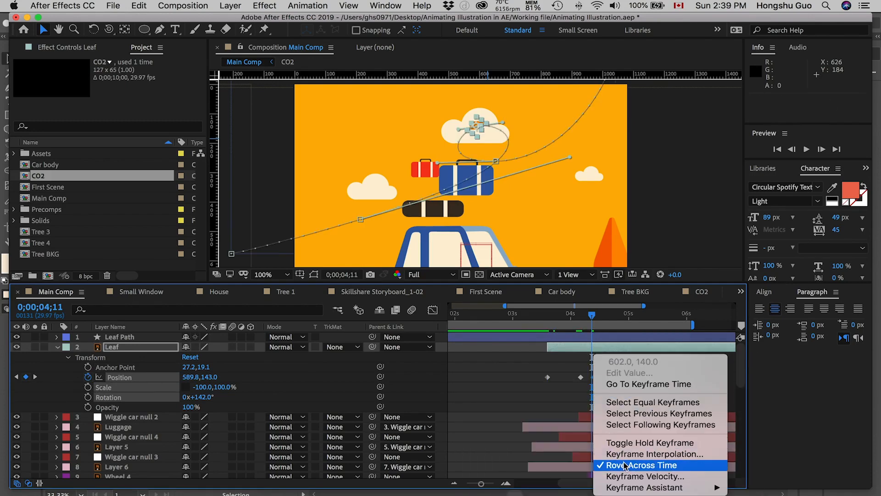
left_click(626, 464)
Apply Easy Ease to all of the Leaf's Position keyframes.
left_click_drag(691, 391, 605, 385)
right_click(549, 378)
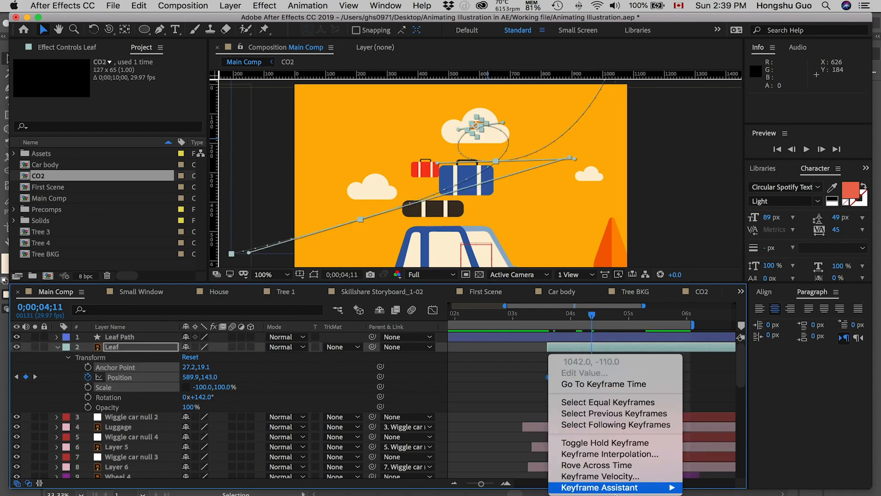
mouse_move(613, 488)
left_click(692, 420)
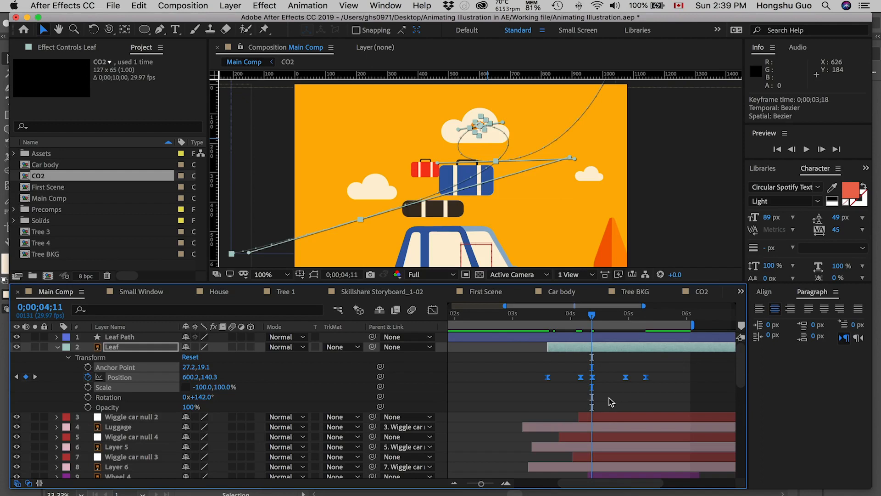
Show the Leaf's Position keyframes as a speed graph in the Graph Editor and fit the curves to the view.
left_click(605, 400)
left_click_drag(505, 361, 648, 388)
left_click(432, 311)
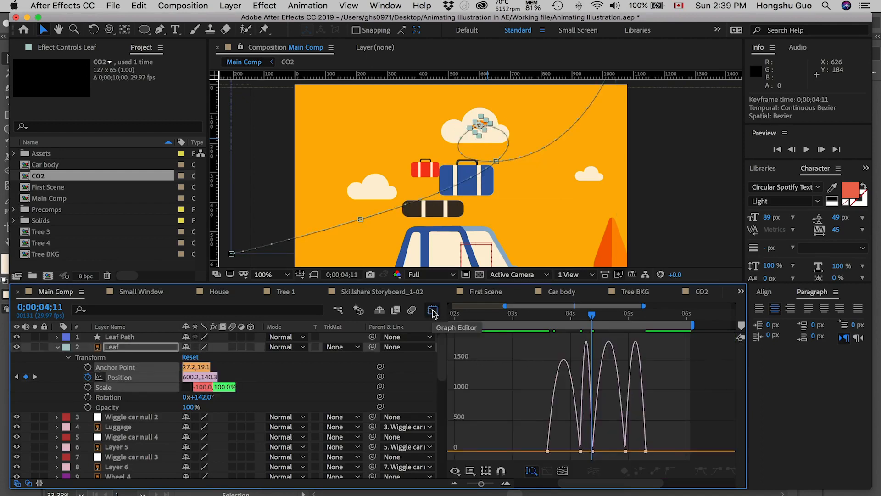
left_click(469, 472)
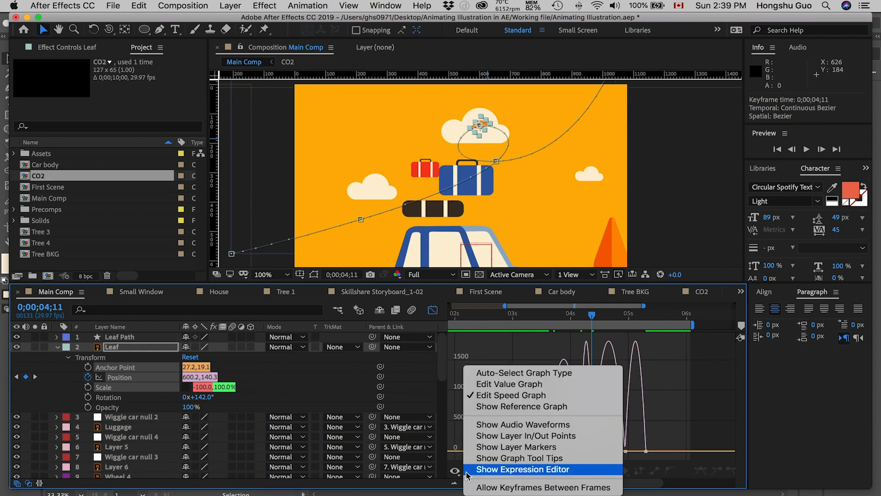
left_click(496, 393)
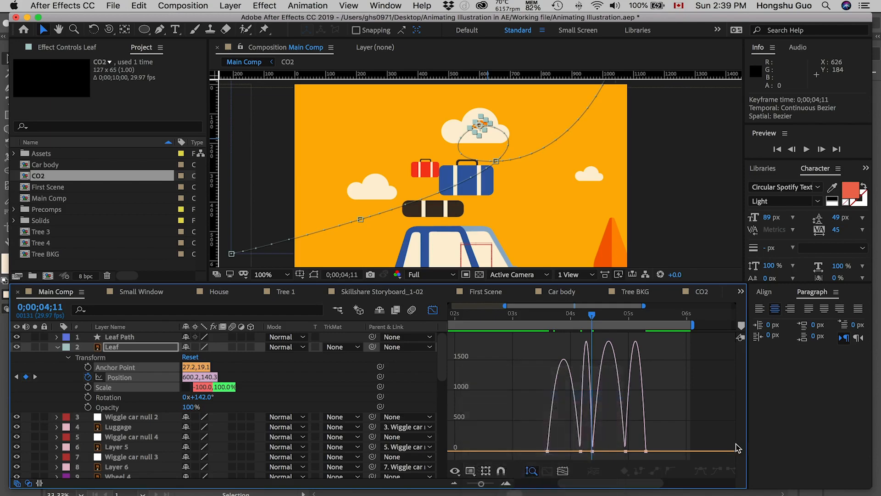
left_click(562, 471)
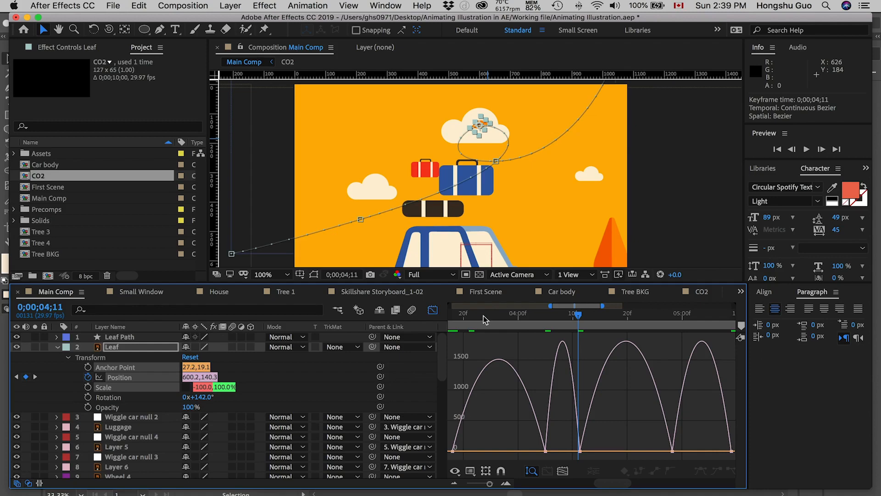
Move the second Position keyframe to 0;00;04;04 and raise its speed to about 1530 px/sec with a smooth curve through it.
left_click(541, 312)
left_click_drag(546, 451, 540, 438)
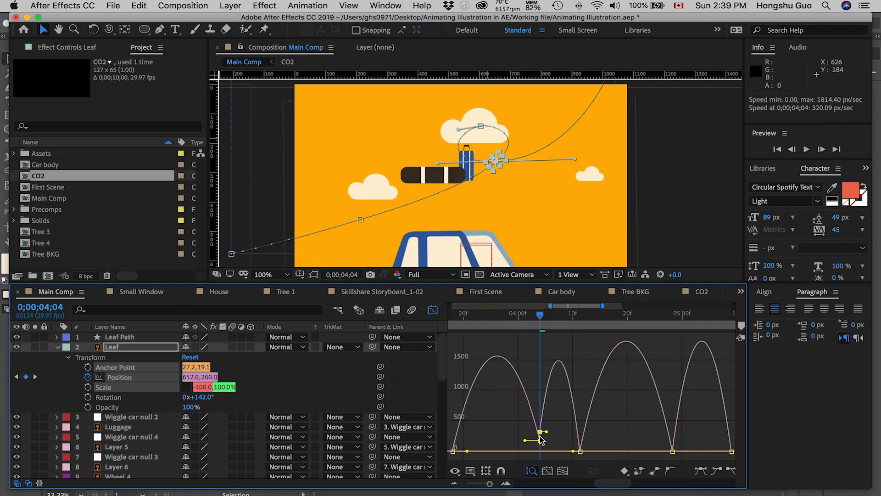
left_click(530, 427)
left_click(532, 429)
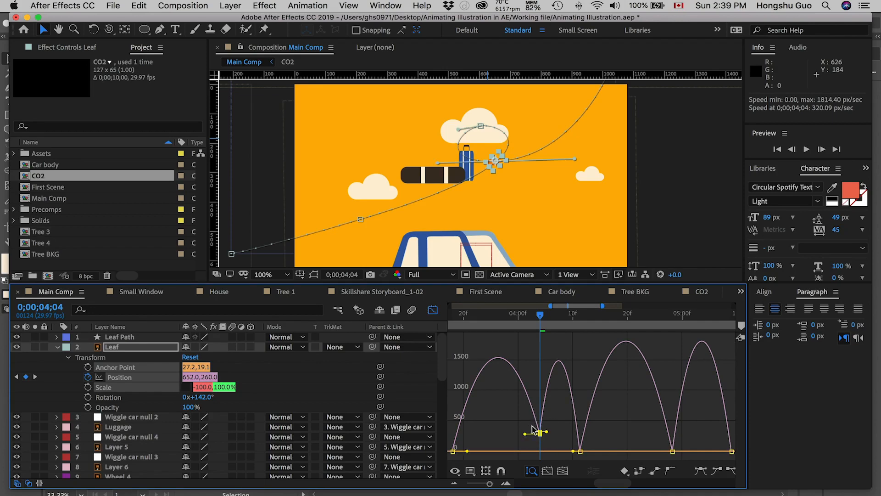
left_click(670, 473)
left_click_drag(542, 388, 538, 368)
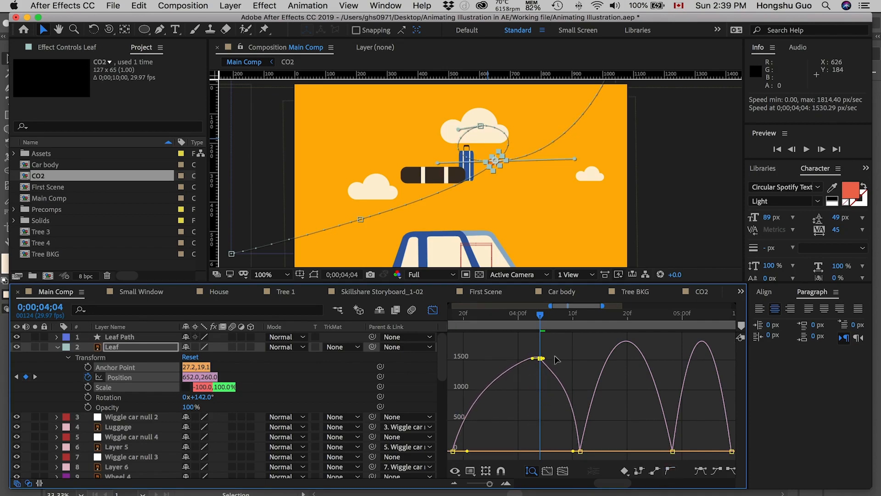
Adjust the third keyframe's easing handle and sharpen the second keyframe's speed peak to above 5000 px/sec.
left_click_drag(542, 322, 584, 316)
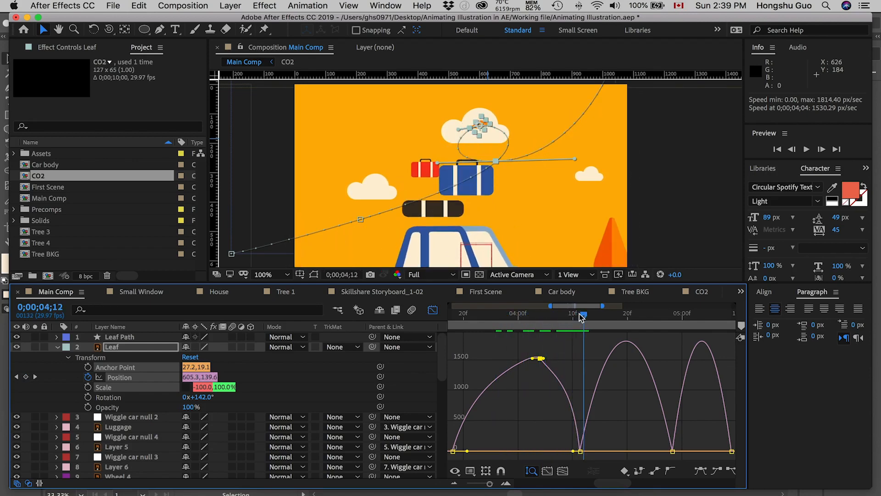
left_click_drag(572, 451, 606, 451)
left_click_drag(538, 428, 546, 372)
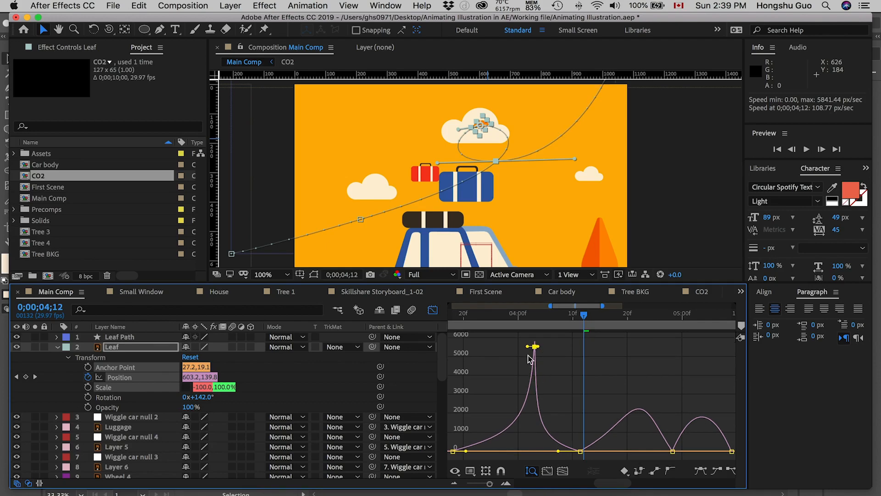
Lengthen the easing handles of the third Position keyframe so the leaf slows down at the top of the loop.
left_click(455, 452)
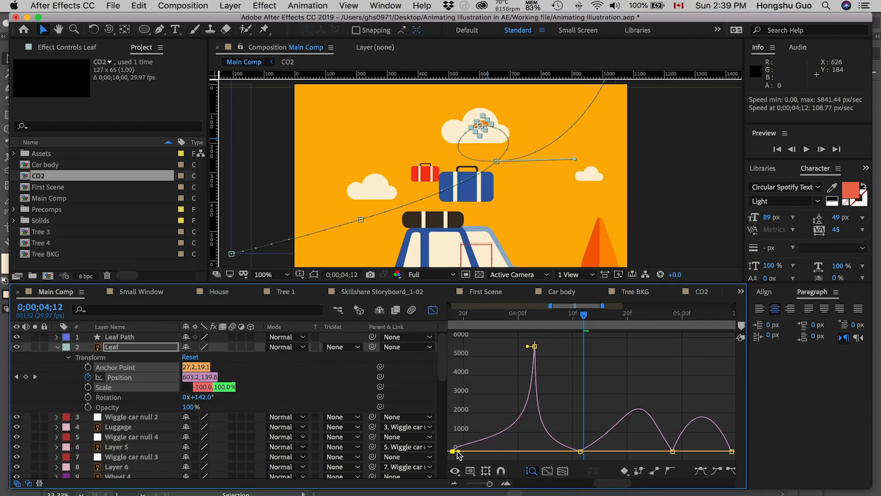
left_click(581, 452)
left_click_drag(555, 452, 613, 449)
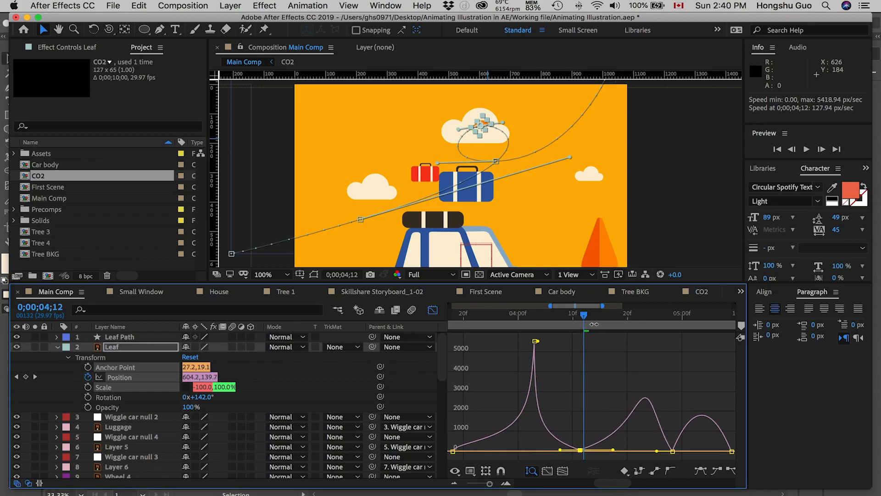
Raise the fourth Position keyframe near 0;00;04;29 to a speed of about 3000 px/sec and shift it slightly later.
left_click_drag(603, 320, 677, 320)
left_click(673, 451)
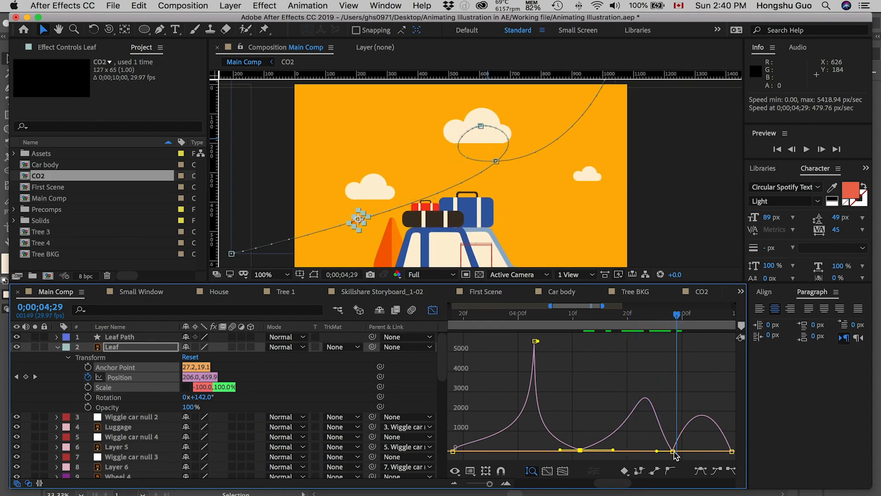
left_click_drag(672, 451, 690, 392)
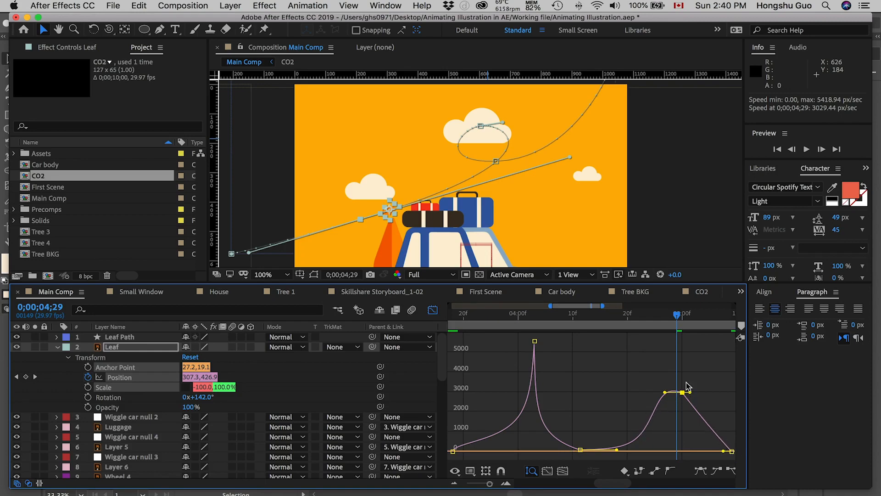
Exit the graph view and preview the leaf's flight from about 0;00;03;14.
left_click_drag(462, 316, 444, 318)
left_click(433, 311)
left_click_drag(485, 484, 483, 485)
key("space")
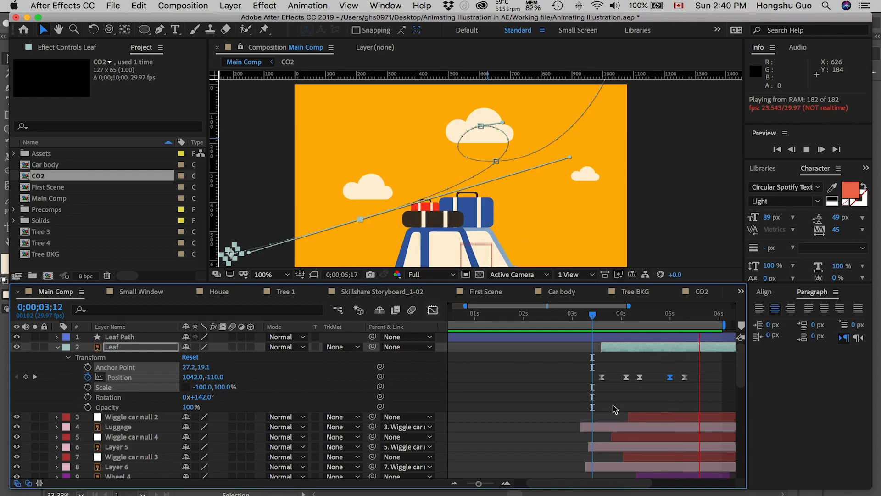
key("space")
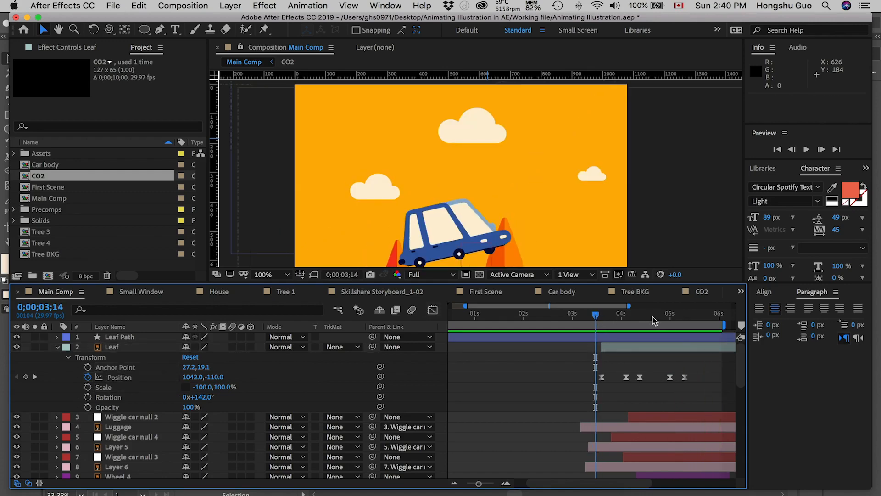
key("space")
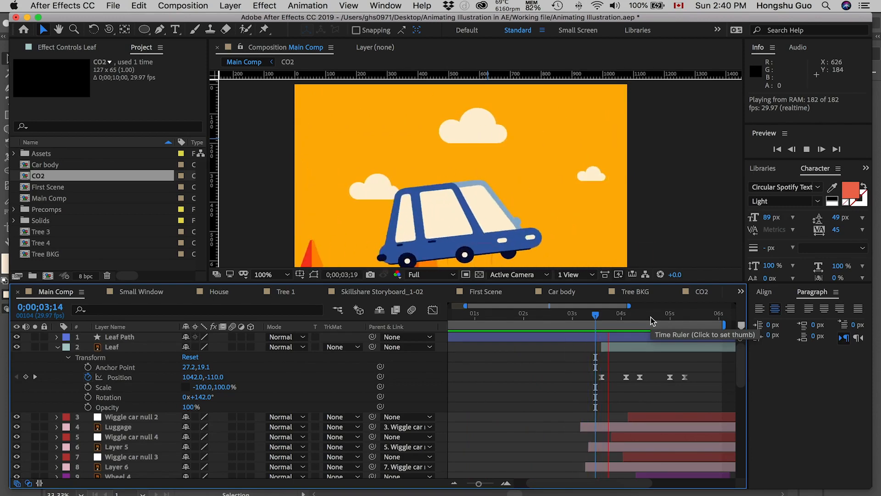
mouse_move(601, 314)
left_mouse_down()
mouse_move(616, 314)
mouse_move(588, 313)
left_mouse_up()
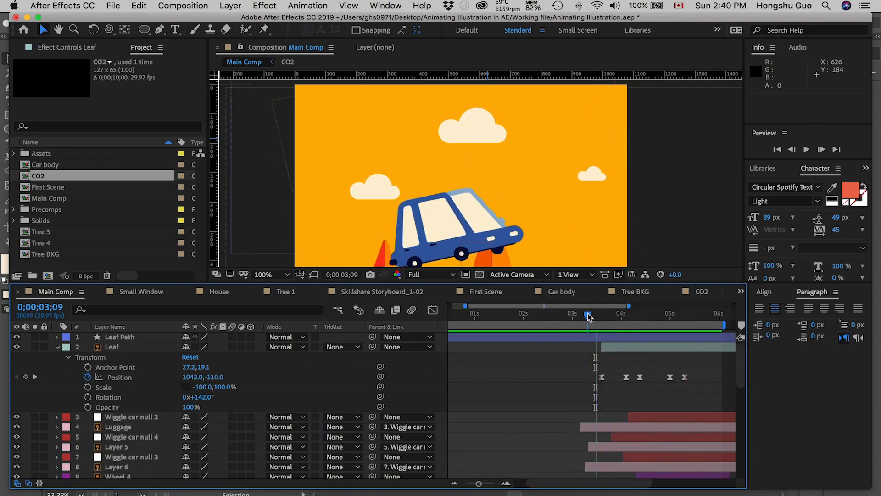
Lower the leaf's fourth Position keyframe speed to about 2300 px/sec and shorten the third keyframe's outgoing easing handle.
left_click(665, 313)
left_click(433, 311)
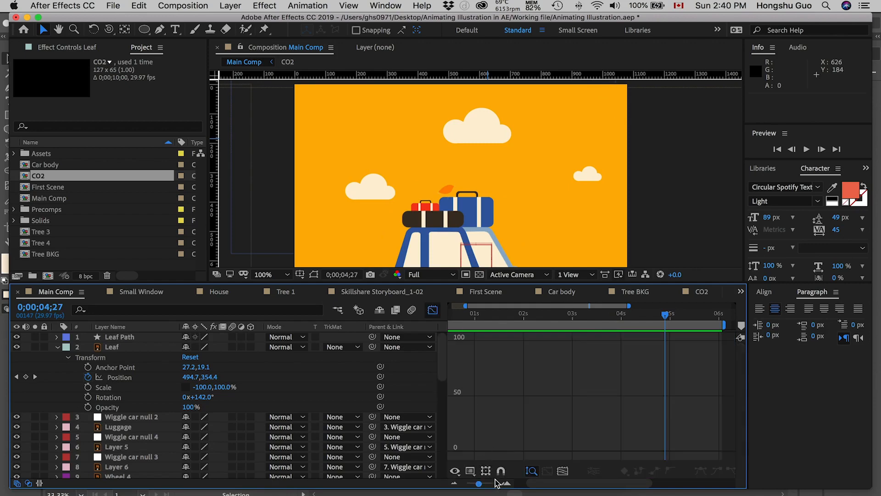
left_click(111, 377)
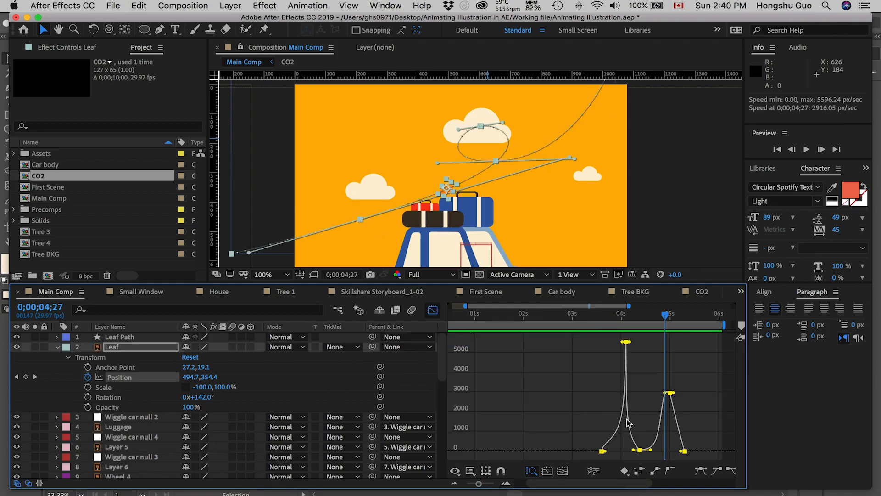
left_click(564, 471)
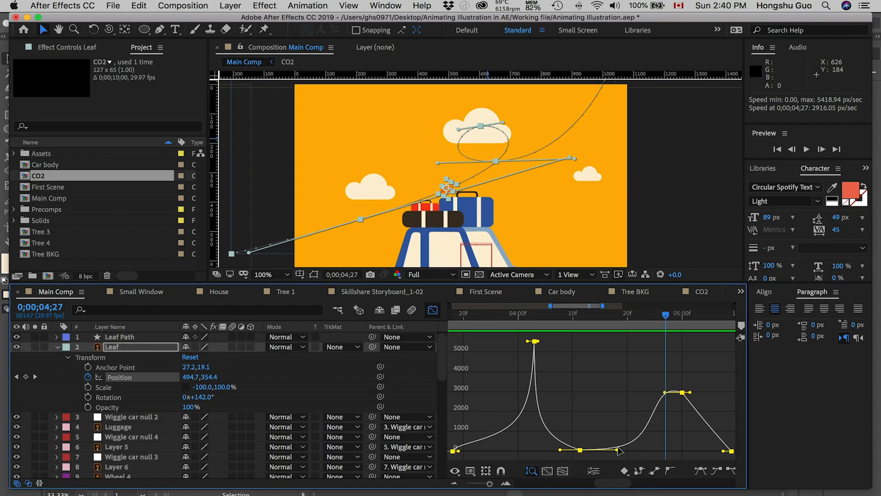
left_click_drag(683, 392, 680, 405)
left_click_drag(615, 451, 612, 450)
left_click_drag(677, 407, 678, 413)
left_click_drag(601, 452, 610, 452)
left_click_drag(680, 412, 681, 407)
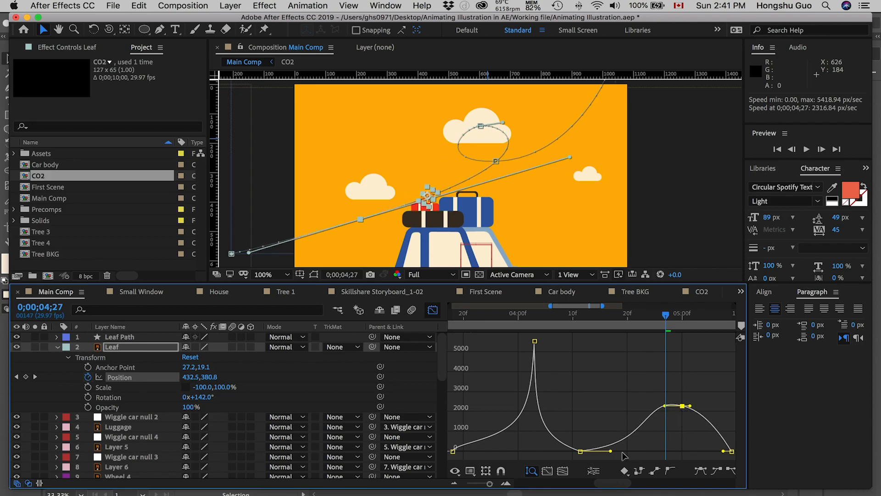
left_click_drag(610, 451, 606, 452)
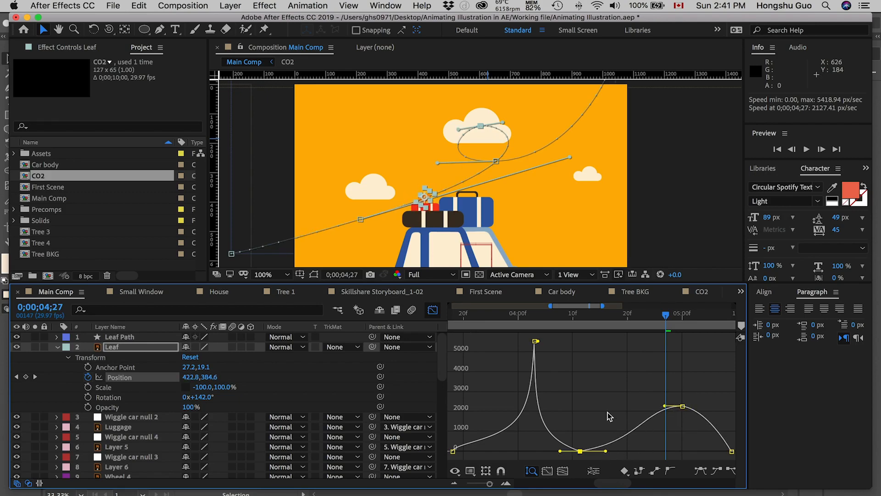
Lower the second Position keyframe's speed peak to about 4450 px/sec and return to the layer bar view.
left_click_drag(535, 341, 535, 366)
left_click(433, 310)
left_click_drag(490, 483, 483, 484)
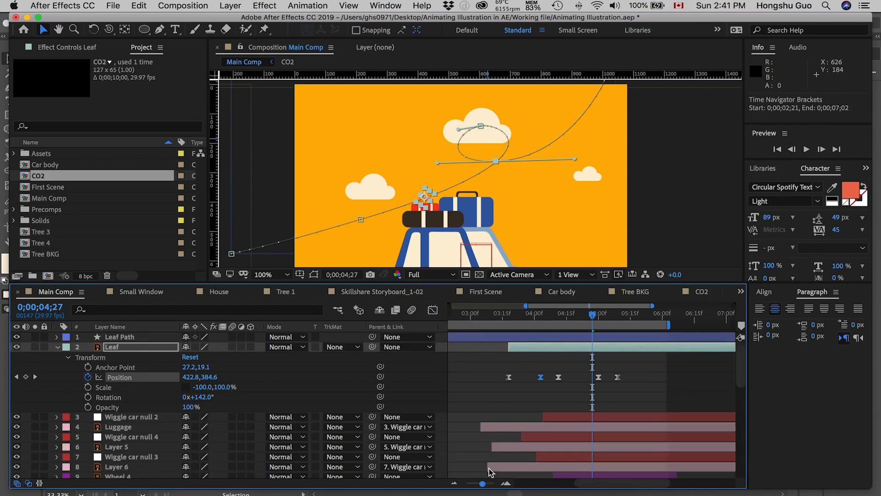
Preview the leaf's entrance and loop with the adjusted speed curve, starting near 0;00;03;09.
left_click(509, 320)
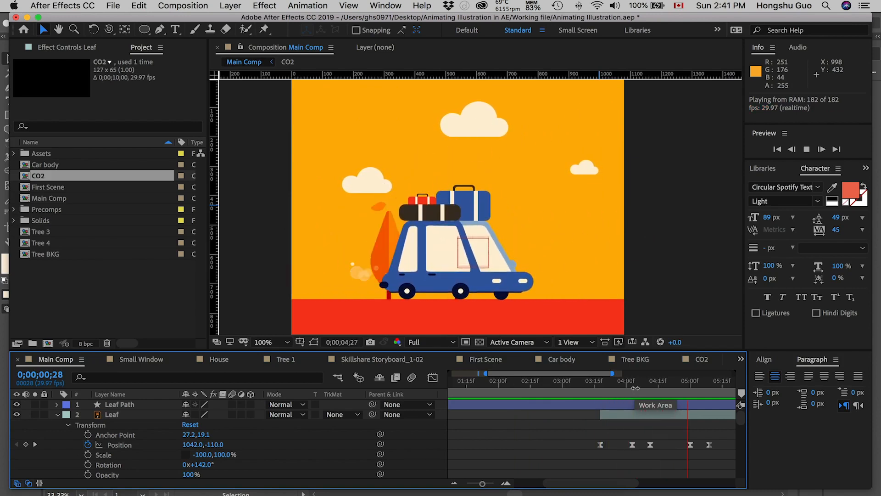
left_click(599, 382)
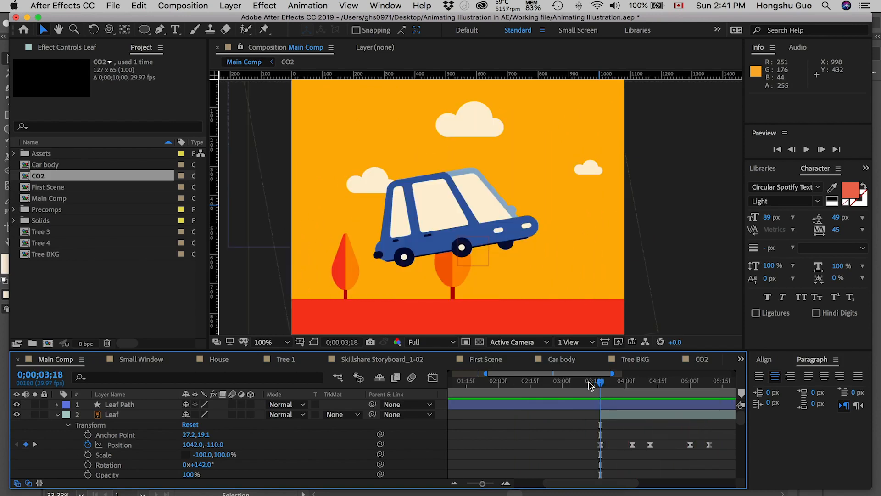
key("Page_Down")
key("Page_Down")
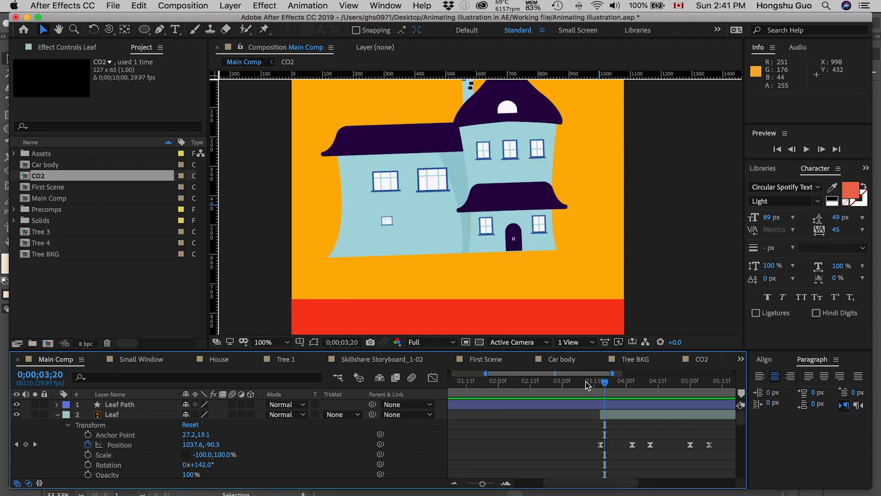
key("space")
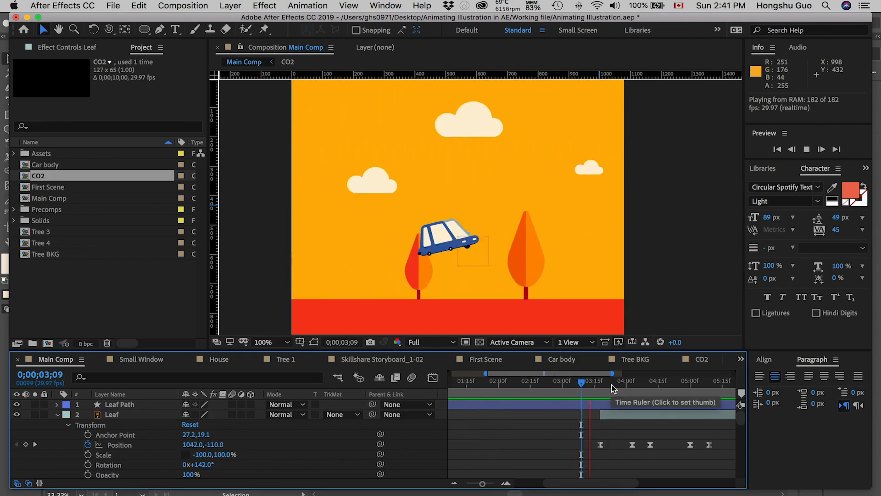
key("space")
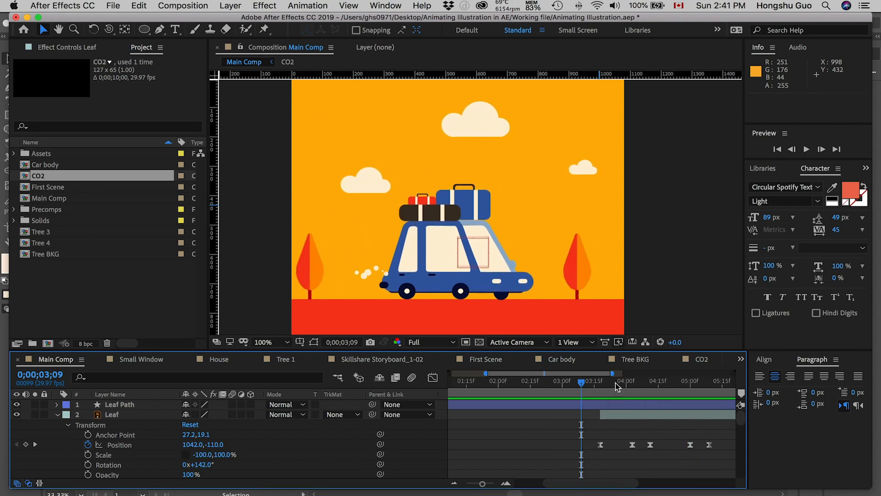
Raise the third Position keyframe's speed above zero and reduce the second keyframe's peak to about 2650 px/sec.
left_click(627, 381)
left_click_drag(563, 432, 728, 456)
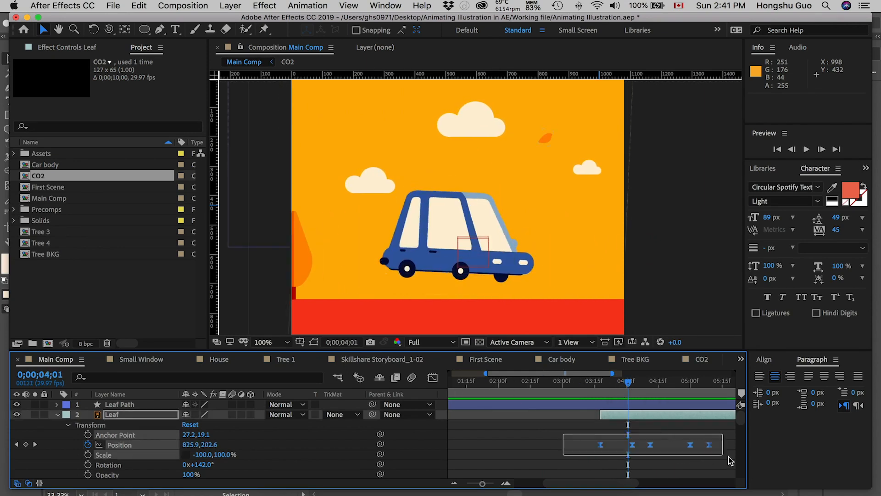
left_click(433, 377)
left_click(563, 470)
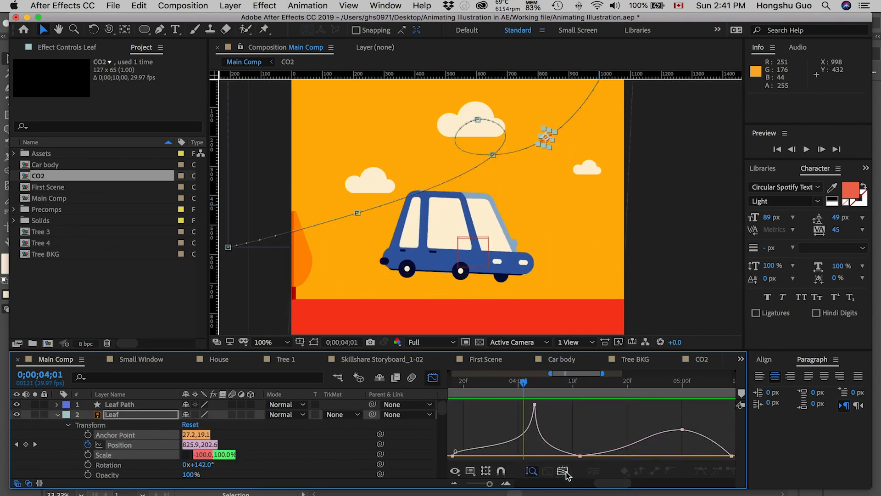
double_click(556, 456)
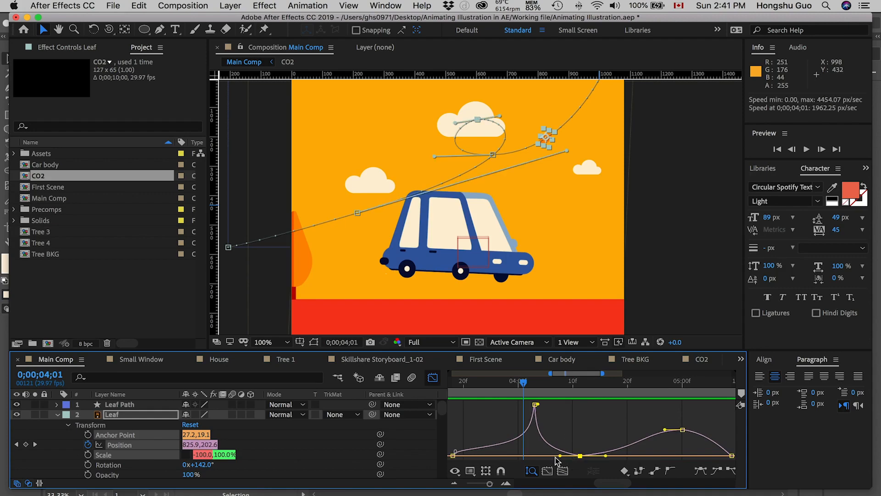
left_click_drag(559, 456, 579, 446)
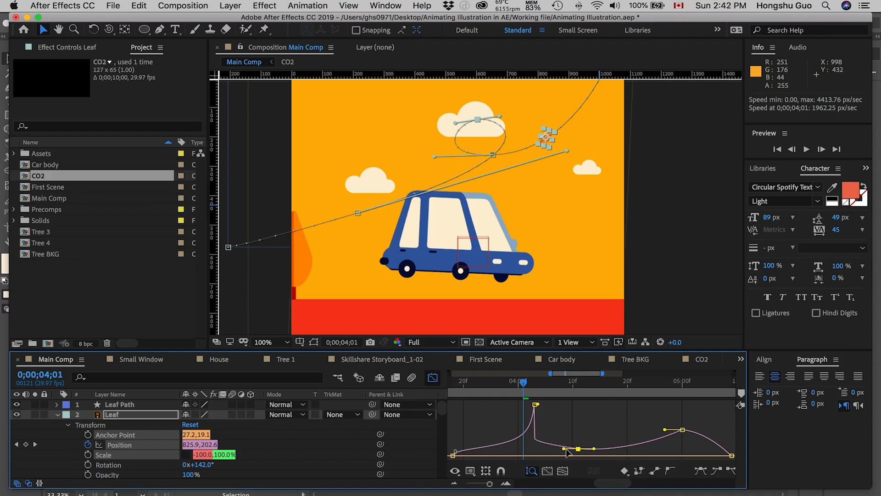
mouse_move(545, 413)
left_mouse_down()
mouse_move(514, 400)
mouse_move(534, 409)
mouse_move(533, 430)
mouse_move(540, 404)
left_mouse_up()
left_click(535, 404)
left_click(578, 441)
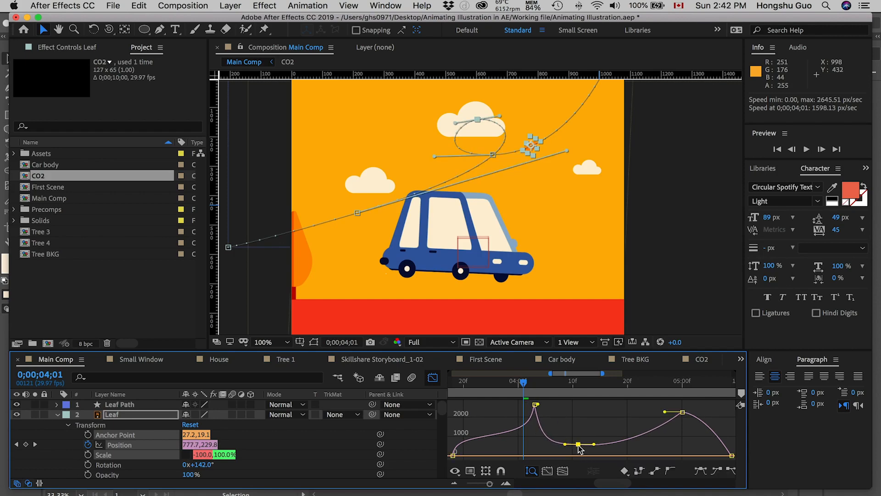
Smooth the third Position keyframe with shorter handles and a lower speed, and rebalance the second keyframe's easing handles.
left_click(669, 472)
left_click_drag(579, 436, 579, 446)
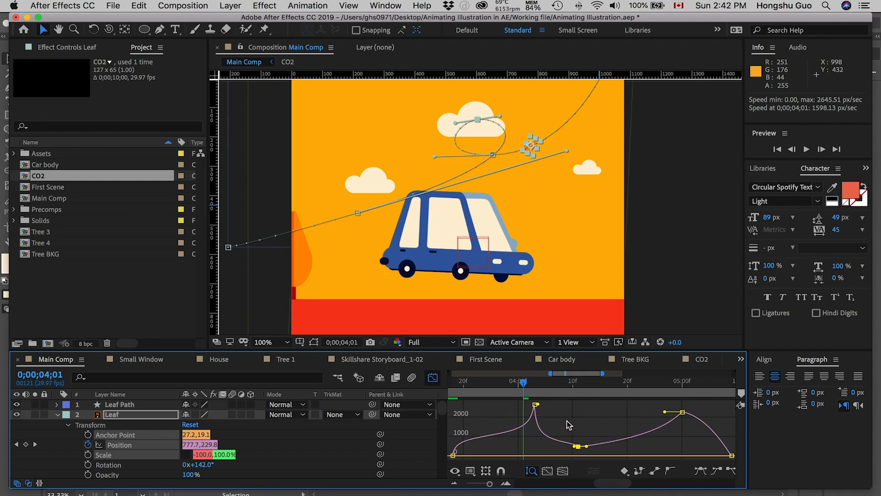
left_click(536, 405)
left_click_drag(543, 404, 545, 406)
left_click(578, 448)
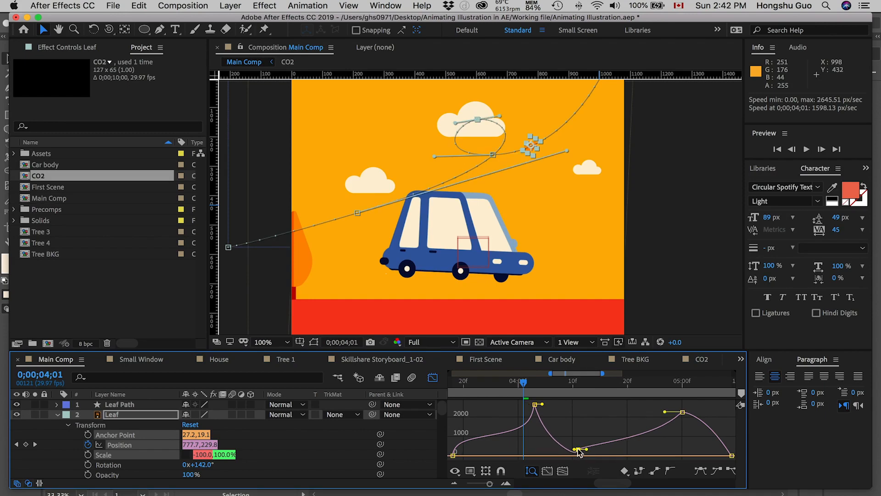
left_click(535, 404)
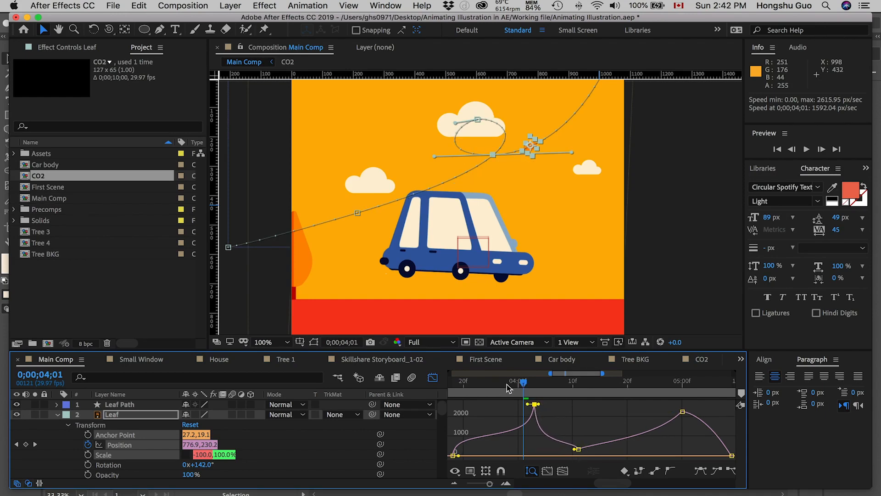
Limit the work area to start near 0;00;03;13 and preview the leaf's revised motion.
key("space")
key("minus")
key("shift+F3")
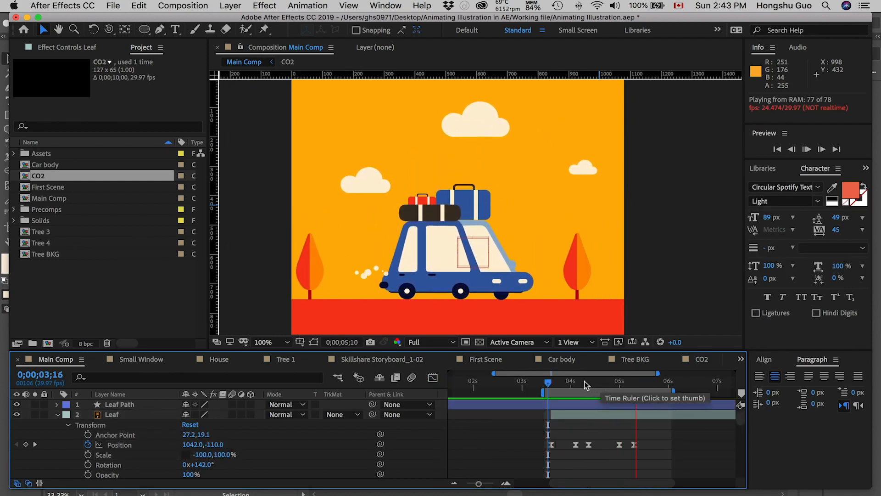
Stretch all of the leaf's Position keyframes proportionally so the last one sits near 0;00;05;26.
left_click_drag(582, 382, 612, 383)
left_click_drag(657, 437, 547, 450)
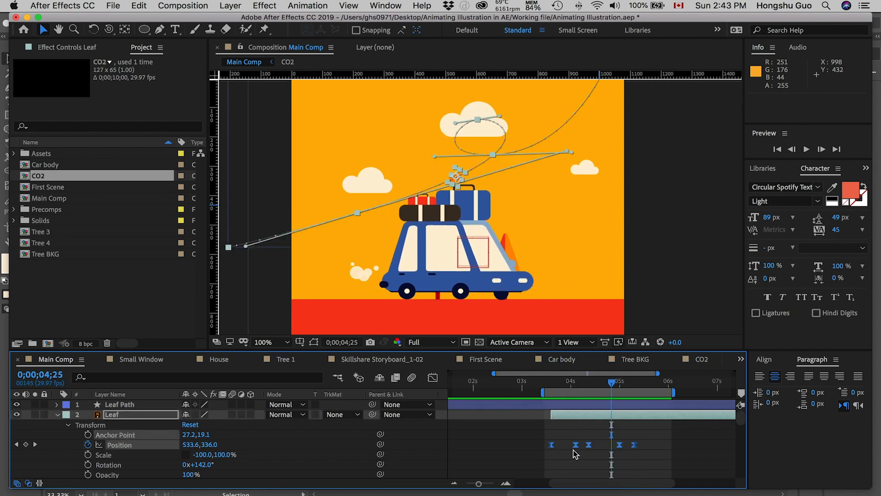
left_click_drag(635, 449, 662, 447)
left_click(646, 432)
Preview the slower leaf animation from 0;00;03;16 and scrub to 0;00;04;21 at the top of the loop.
left_click_drag(564, 382, 548, 384)
key("space")
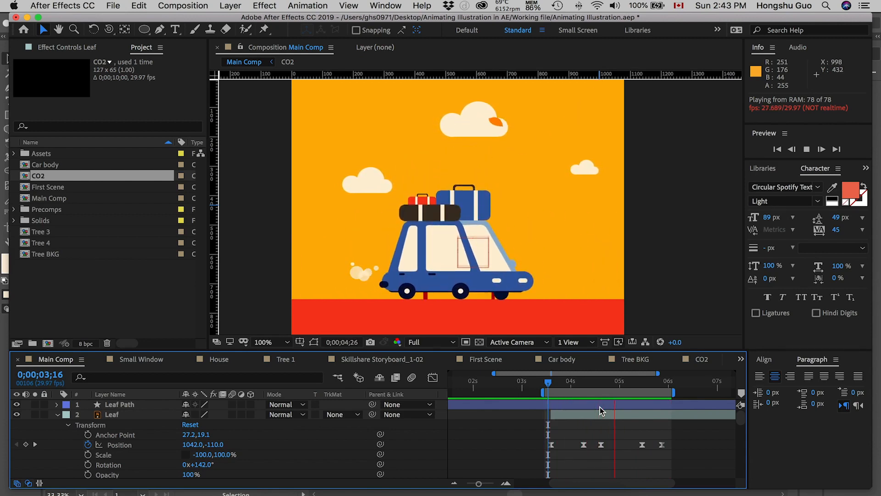
key("space")
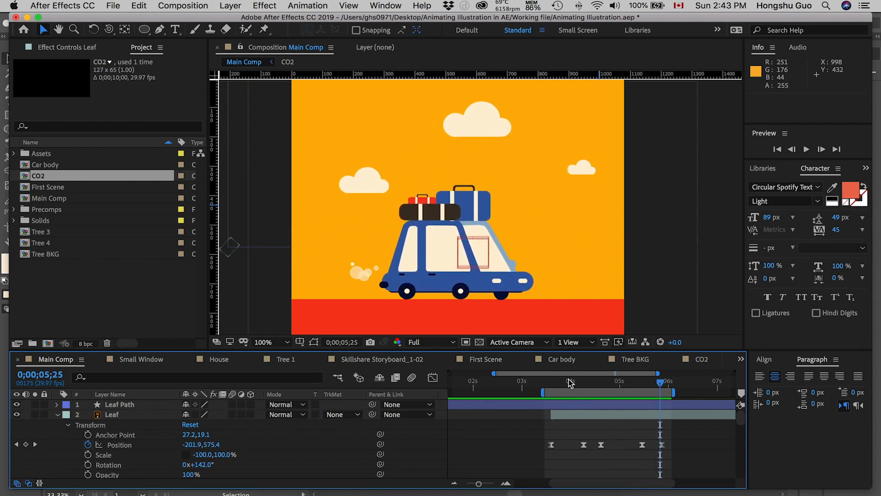
left_click_drag(570, 382, 606, 381)
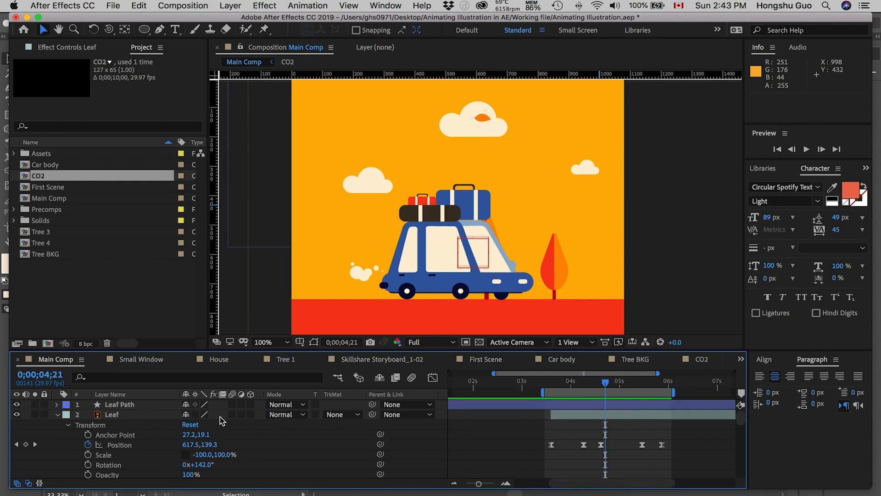
Duplicate the Leaf layer, moving the copy's path end to about -110, 718 and its loop's top point to about 672, 184.
left_click(131, 414)
key("super+d")
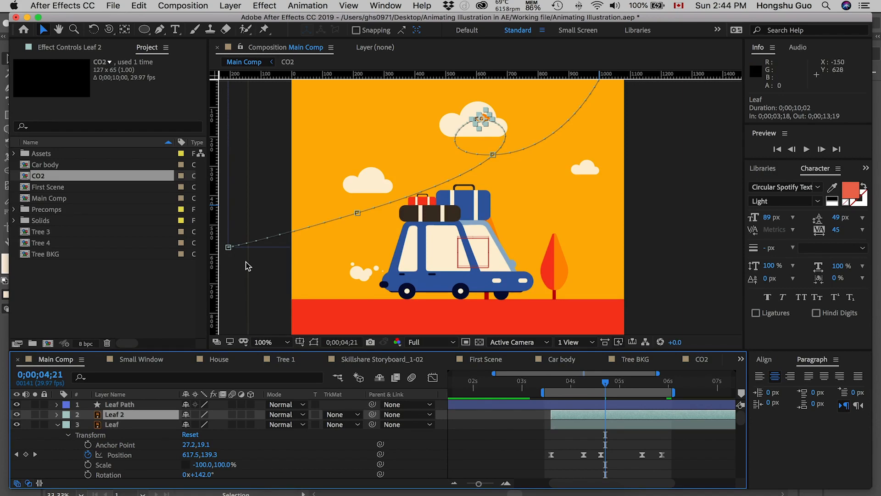
left_click_drag(229, 248, 258, 288)
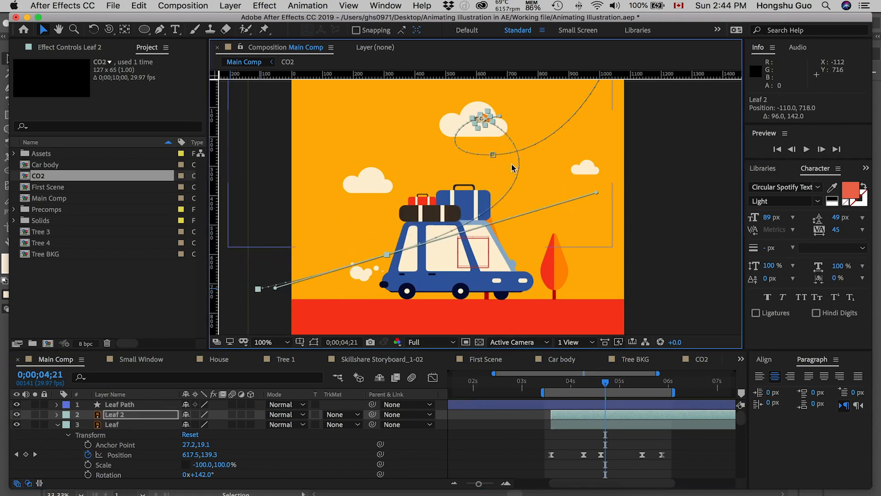
left_click_drag(482, 118, 503, 132)
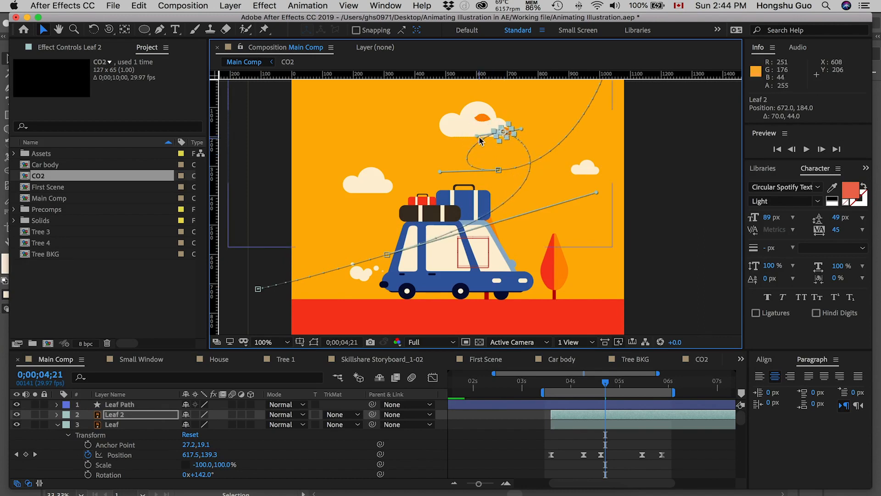
Lower the fourth point of the Leaf 2 path slightly and shorten its curve handle to tighten the path below the loop.
left_click_drag(386, 255, 387, 261)
left_click_drag(596, 199, 550, 187)
left_click(499, 170)
left_click_drag(472, 133, 525, 139)
key("super+z")
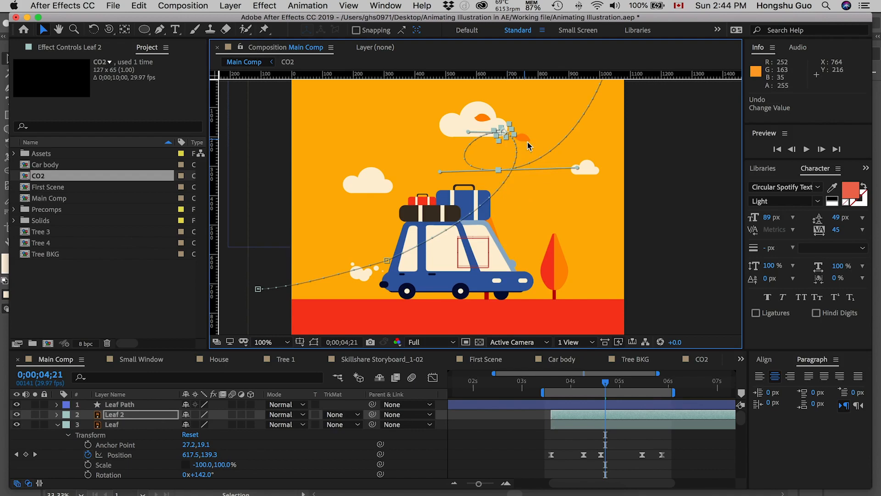
Set the Leaf 2 layer's scale to -75%, 75%.
left_click(482, 434)
left_click(144, 415)
key("s")
left_click(199, 423)
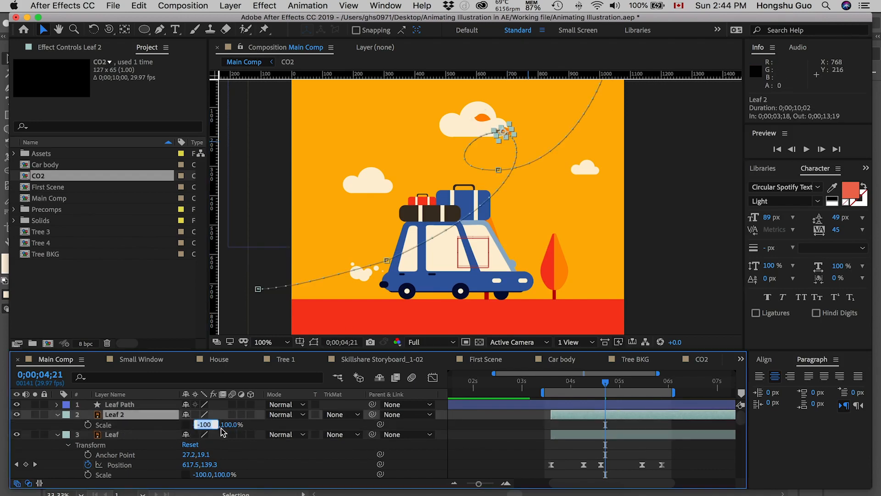
type("-")
left_click(271, 428)
left_click(222, 424)
type("75")
left_click(261, 427)
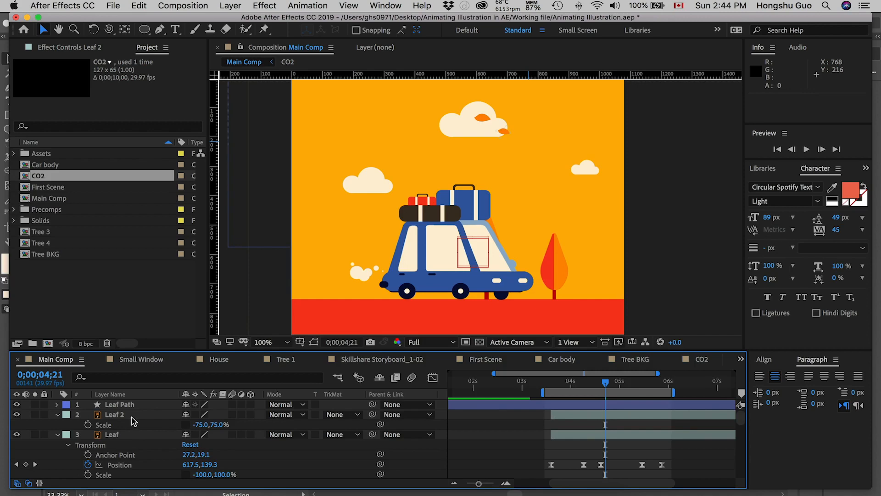
Shift the Leaf 2 layer about four frames later so it follows the first leaf.
left_click(131, 420)
left_click(582, 427)
left_click_drag(572, 418, 579, 419)
left_click(580, 428)
Preview both leaves flying from 0;00;03;16 and return the playhead to that frame.
left_click(551, 382)
key("space")
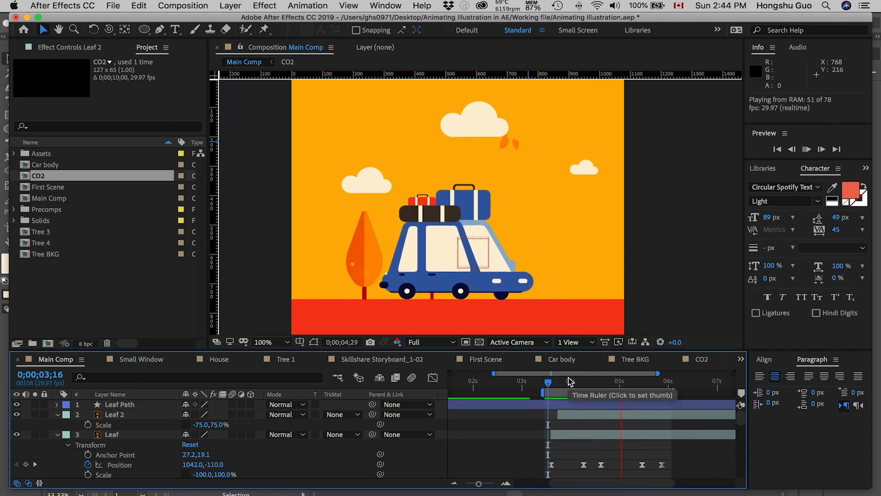
key("space")
left_click_drag(594, 383, 550, 383)
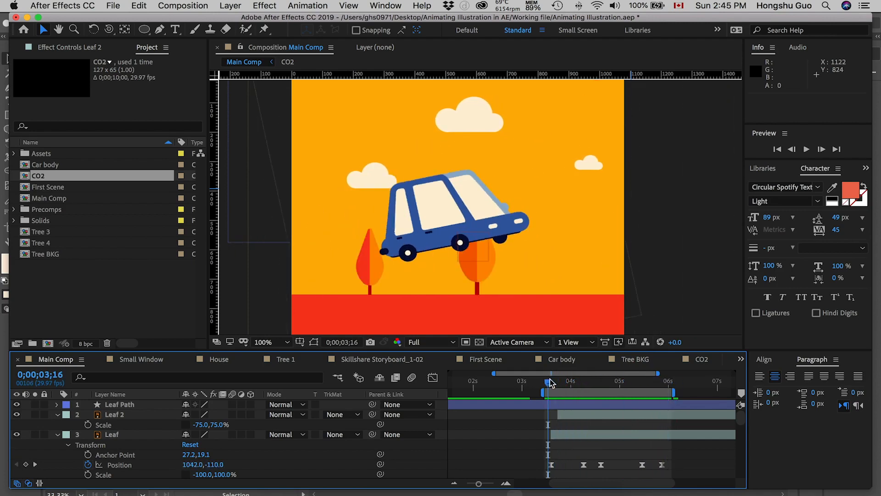
Preview both leaves' flight, save the project, and scrub back through the motion from the work area start.
key("space")
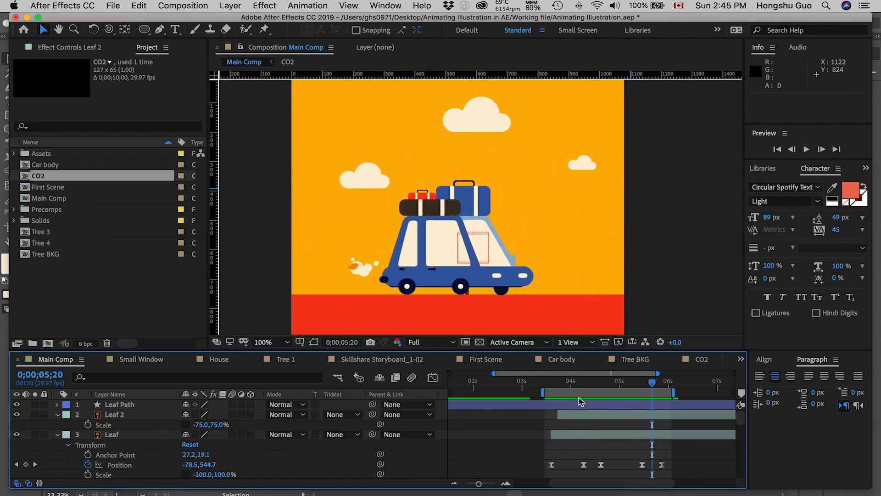
left_click(542, 389)
key("super+s")
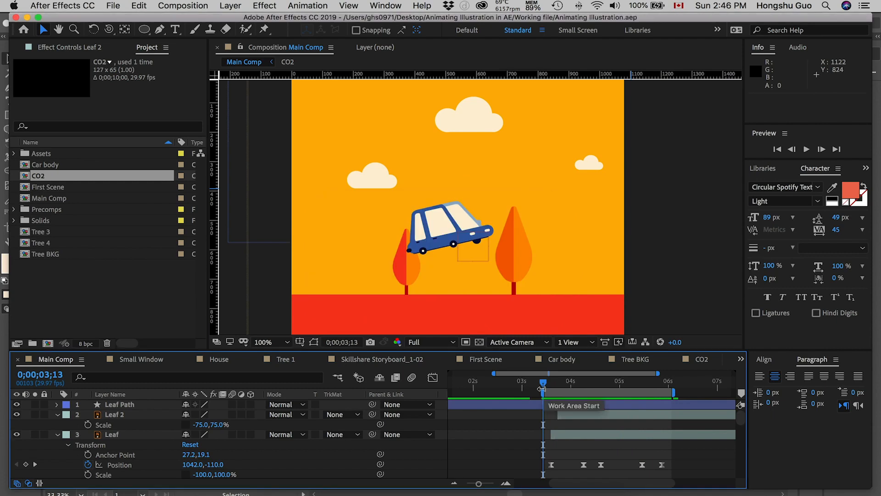
left_click_drag(547, 388, 635, 382)
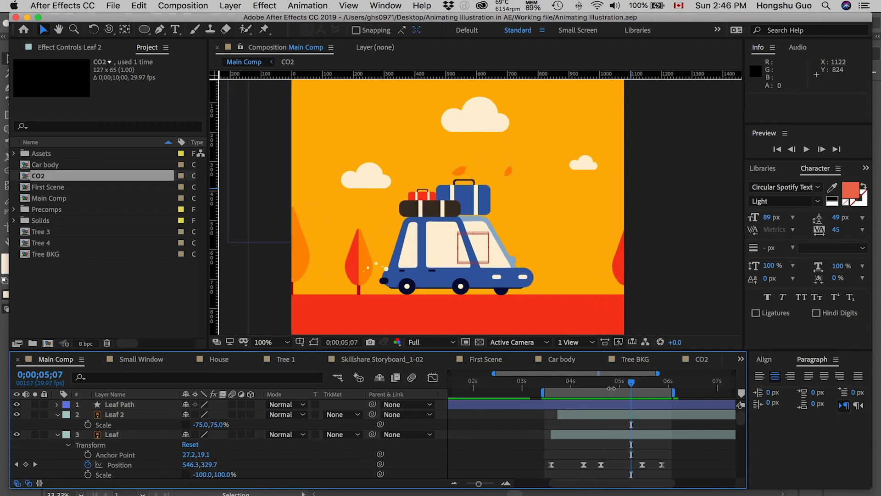
Give the Leaf Path layer a 0.5 px stroke in the cream FDEFD6 sampled from the cloud.
left_click(591, 384)
left_click(111, 405)
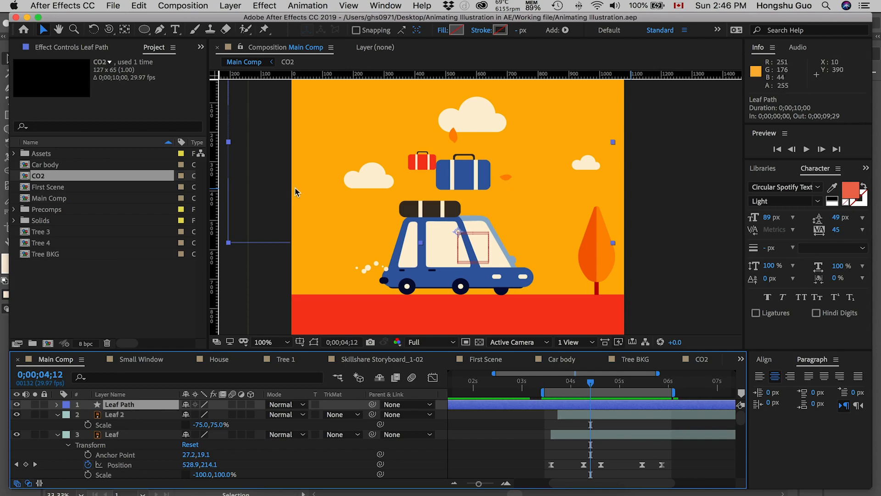
left_click(500, 31)
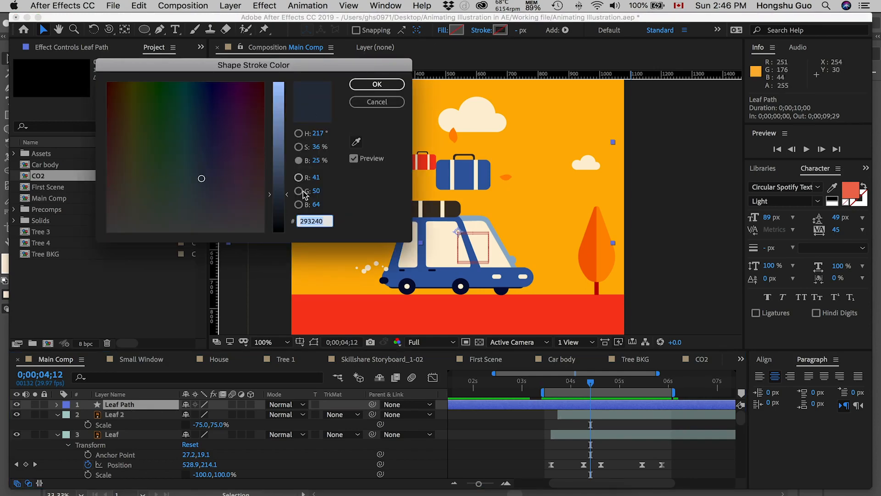
left_click_drag(281, 89, 281, 98)
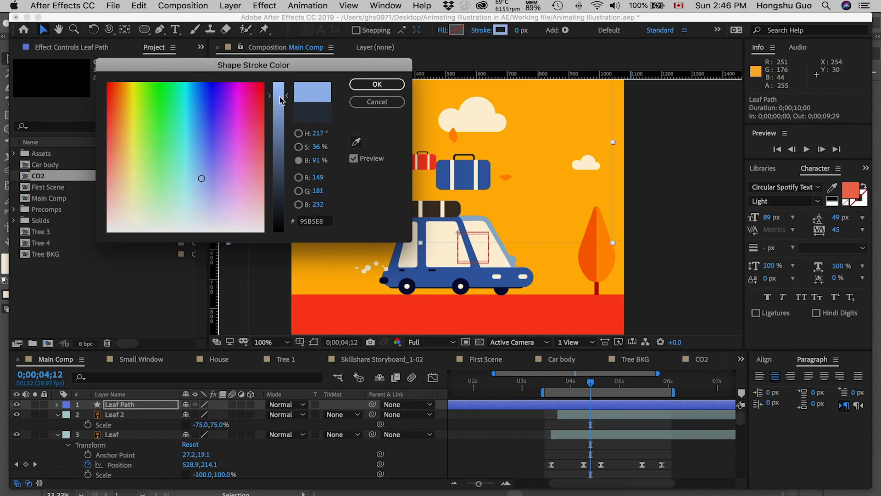
left_click(356, 142)
left_click(480, 114)
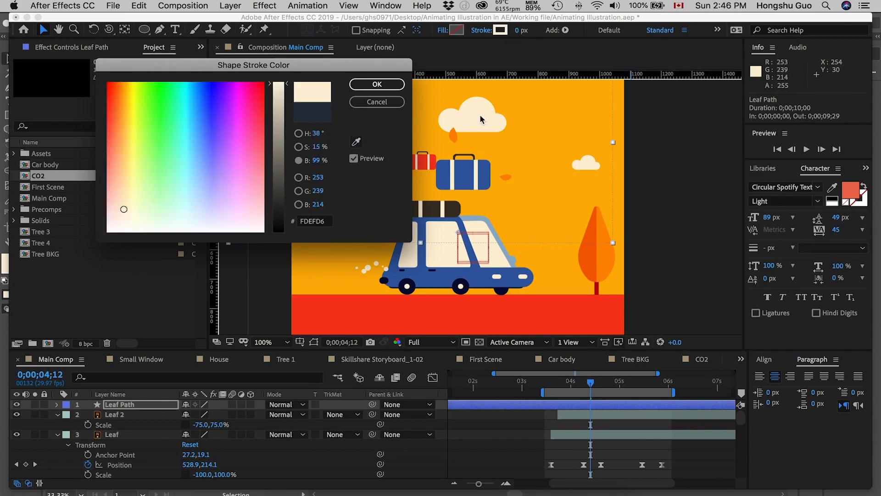
left_click(376, 84)
left_click(518, 31)
type(".5")
key("Return")
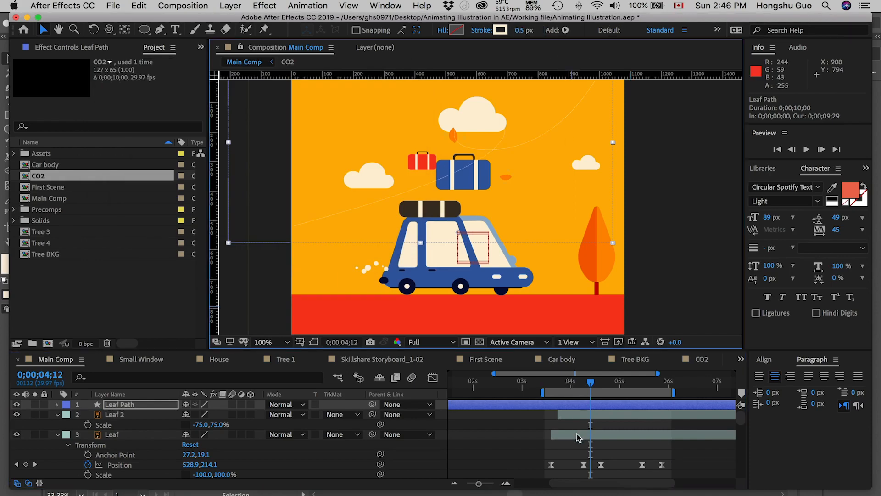
Add a Trim Paths operator to the Leaf Path layer and reveal its Start, End and Offset properties.
left_click(553, 381)
left_click_drag(591, 382, 568, 384)
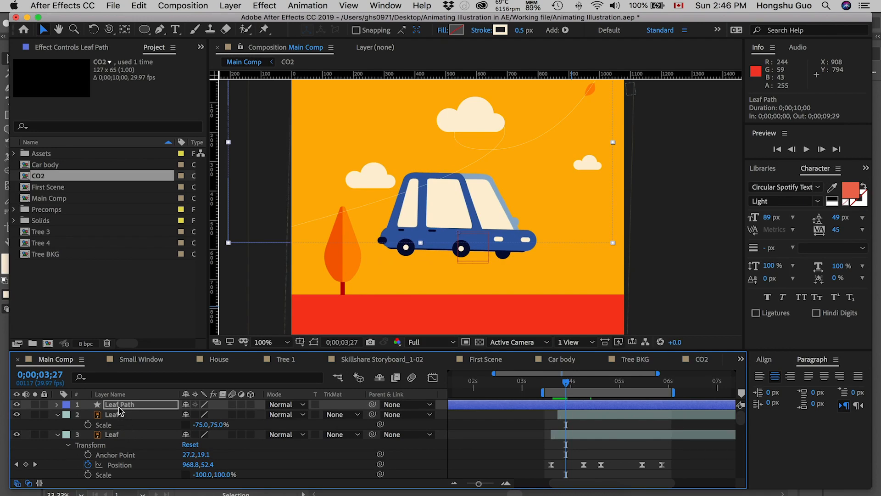
key("Return")
left_click(58, 406)
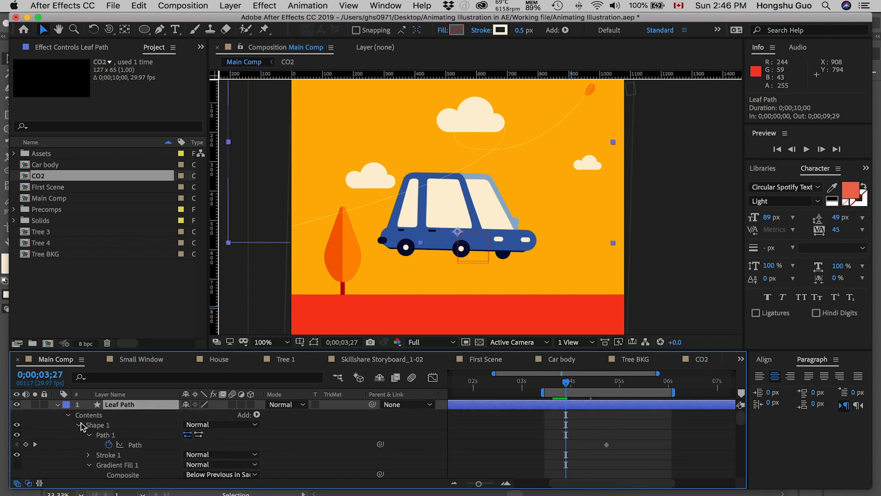
left_click(255, 415)
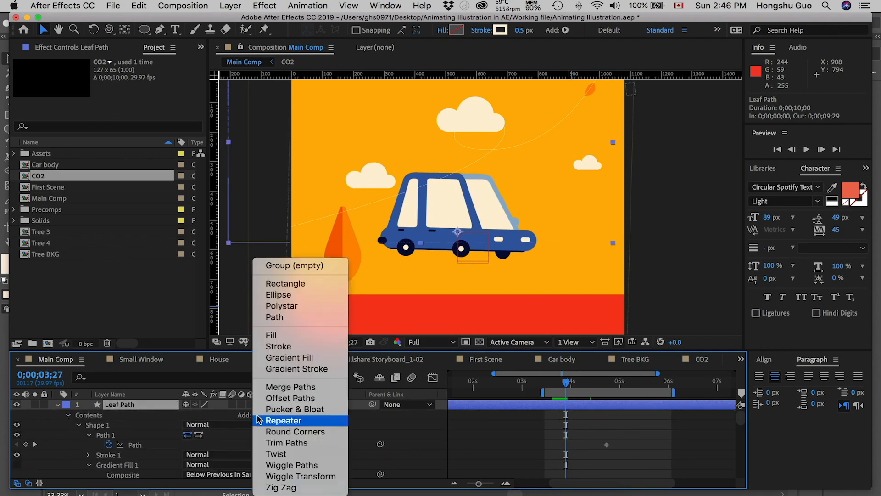
left_click(282, 443)
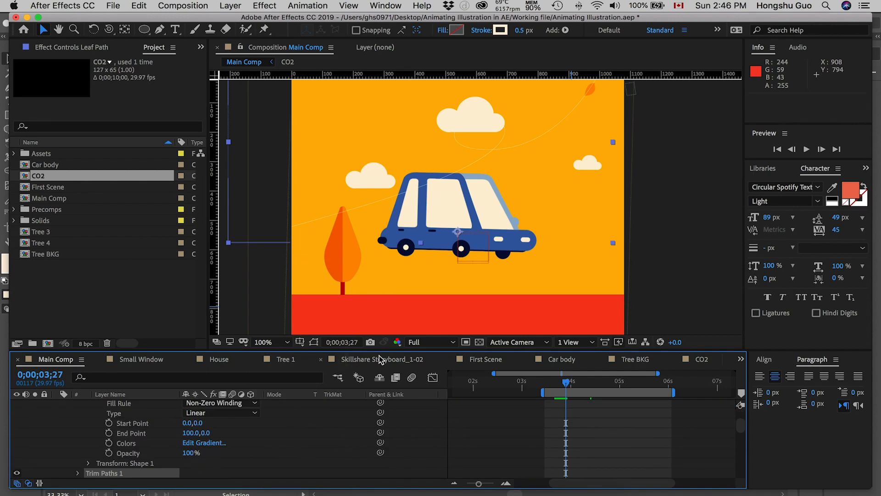
left_click_drag(380, 332, 380, 294)
left_click(78, 433)
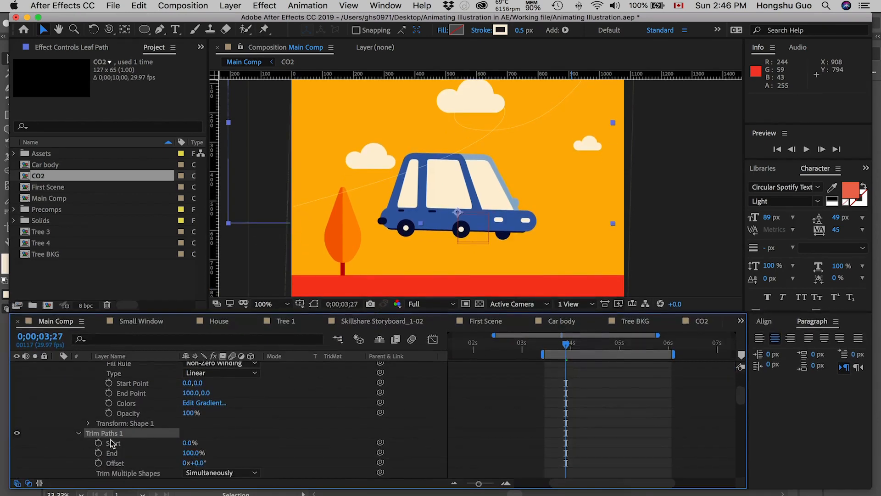
Keyframe the Trim Paths End from 2% at 0;00;03;23 to 100% at 0;00;05;20.
left_click_drag(563, 342, 559, 344)
key("space")
left_click_drag(529, 170, 531, 213)
left_click_drag(189, 453, 98, 453)
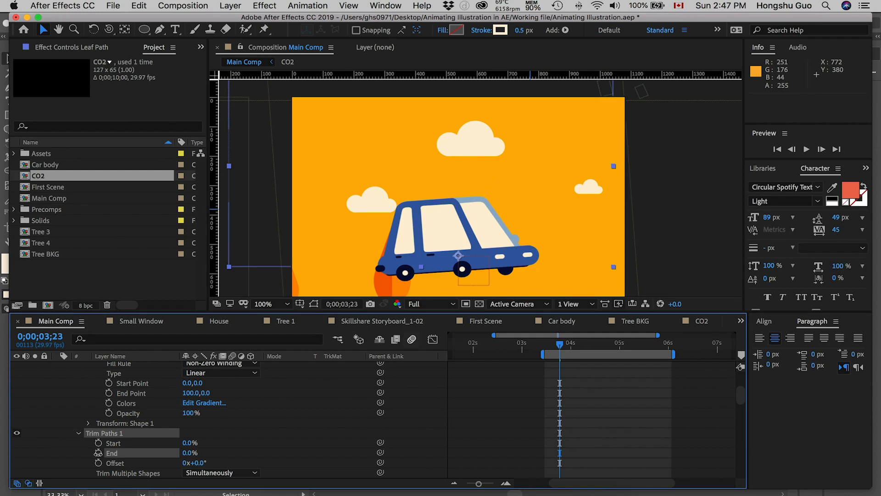
left_click(98, 454)
left_click_drag(562, 347, 654, 339)
left_click_drag(200, 455, 260, 450)
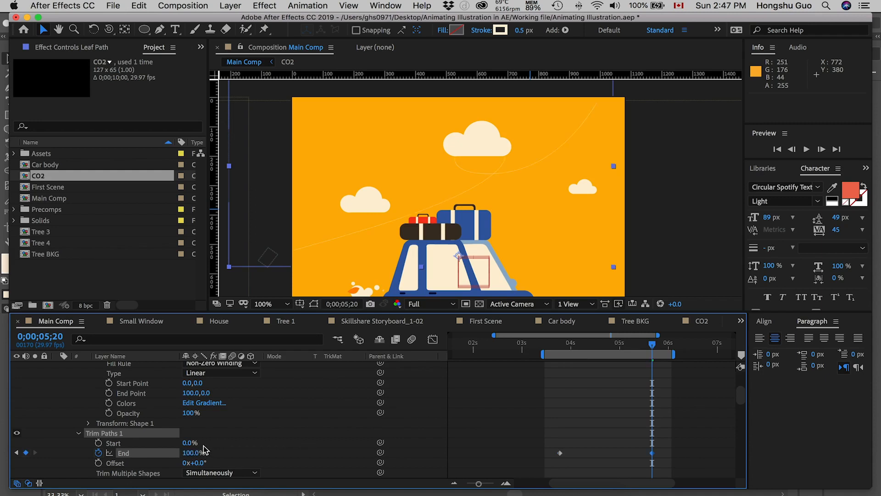
Keyframe the Trim Paths Start from 0% to 83% and offset both keyframes about eight frames later than the End keyframes.
left_click(98, 443)
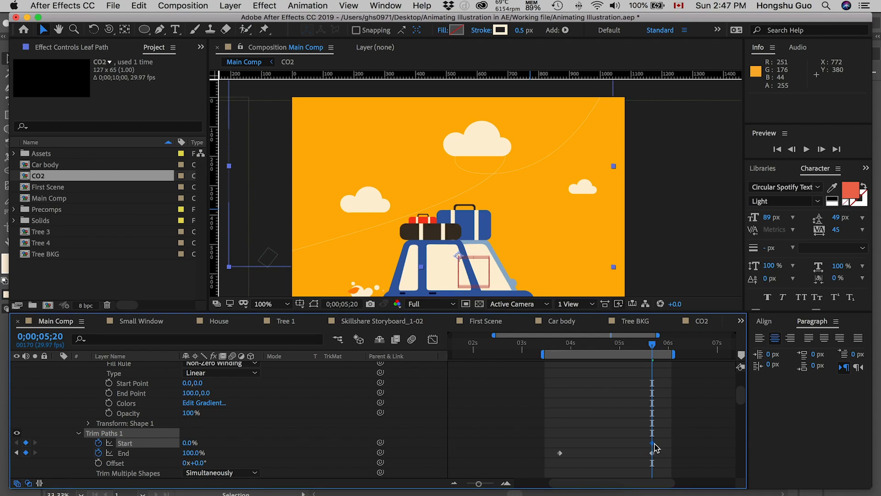
left_click_drag(653, 442, 568, 444)
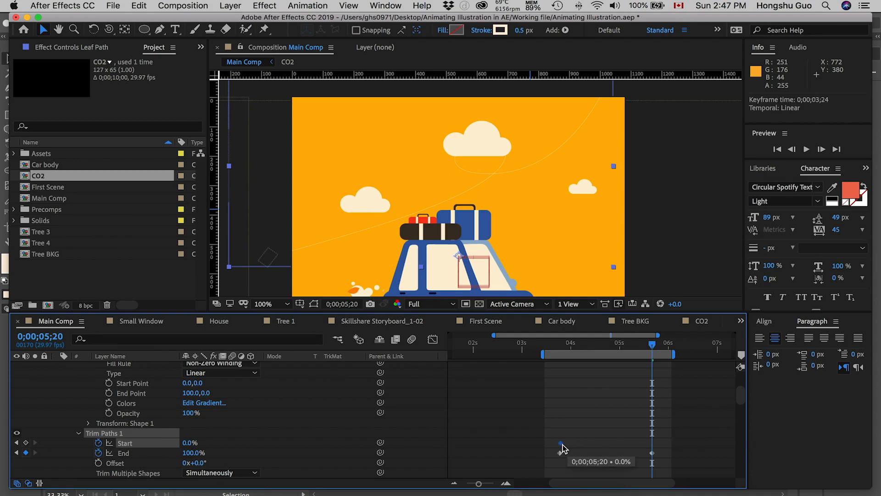
left_click_drag(597, 447, 567, 448)
left_click_drag(187, 444, 203, 441)
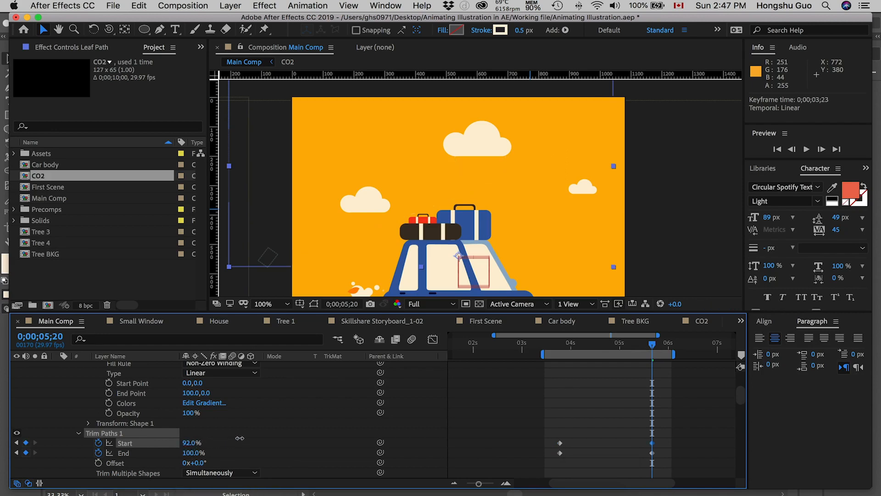
mouse_move(664, 442)
left_mouse_down()
mouse_move(561, 445)
mouse_move(666, 445)
left_mouse_up()
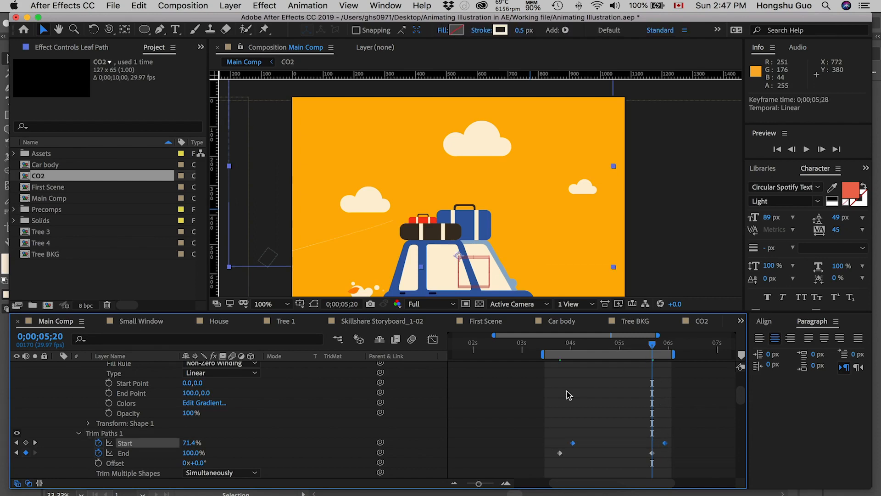
Add Trim Paths End keyframes at 0;00;03;26, about 0;00;04;04 and 0;00;04;11 to match the line to the first leaf.
mouse_move(560, 345)
left_mouse_down()
mouse_move(623, 340)
mouse_move(566, 345)
left_mouse_up()
left_click_drag(186, 453, 189, 451)
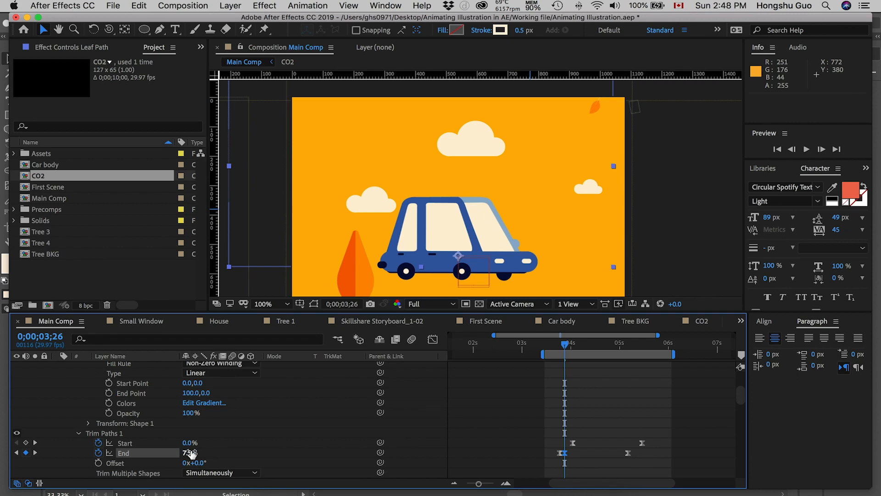
left_click_drag(565, 344, 577, 343)
left_click(576, 344)
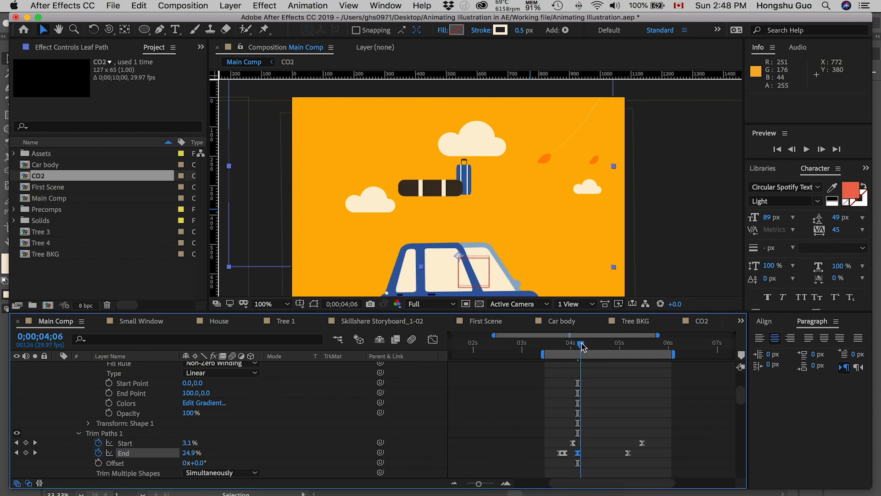
left_click_drag(581, 346, 589, 347)
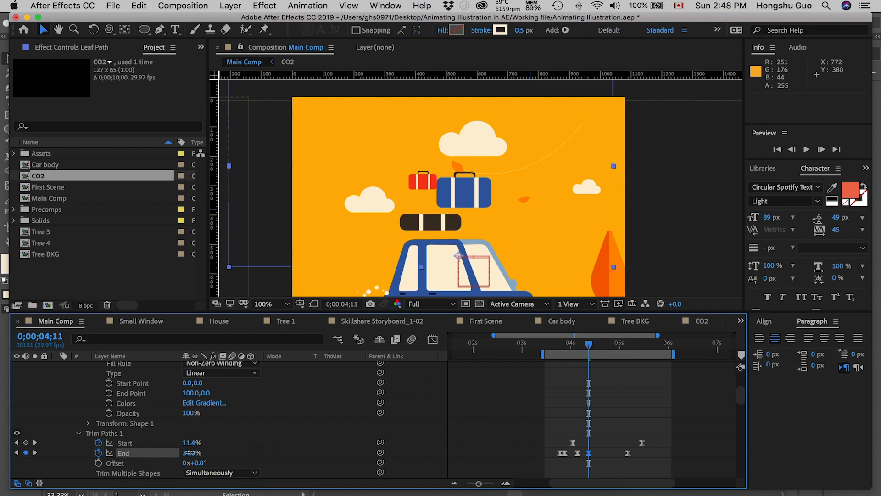
Move the last Trim Paths End keyframe to about 0;00;05;24 and the last Start keyframe to 0;00;05;19.
left_click_drag(589, 350, 603, 346)
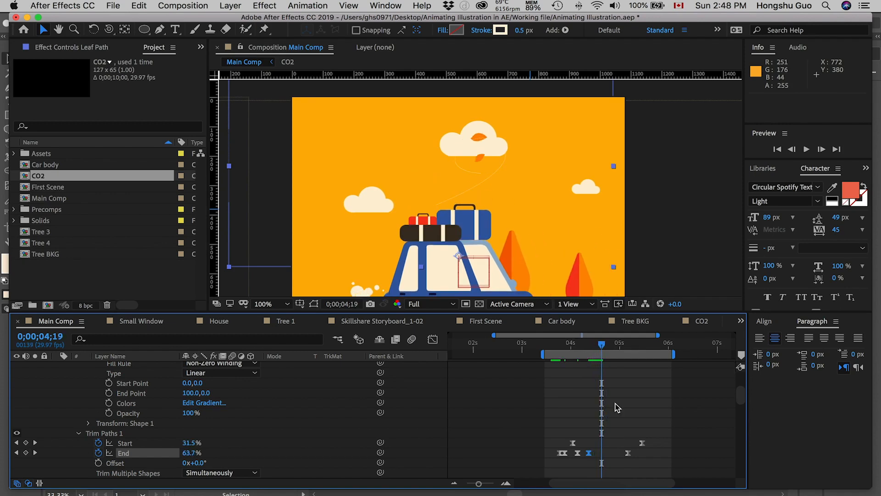
left_click_drag(627, 454, 668, 433)
scroll(645, 453, "down", 1)
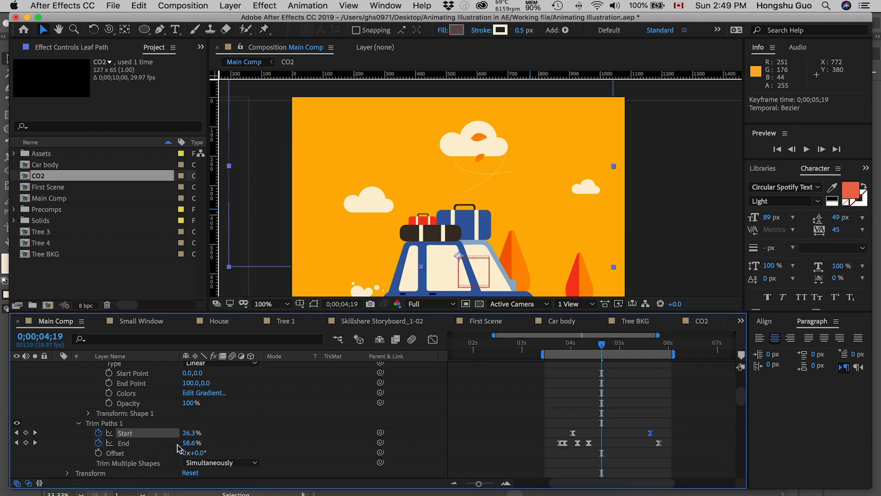
Set the Trim Paths End to 43.6% at 0;00;04;19 and 52.9% at 0;00;05;03 so the line meets the leaf.
left_click_drag(188, 443, 184, 442)
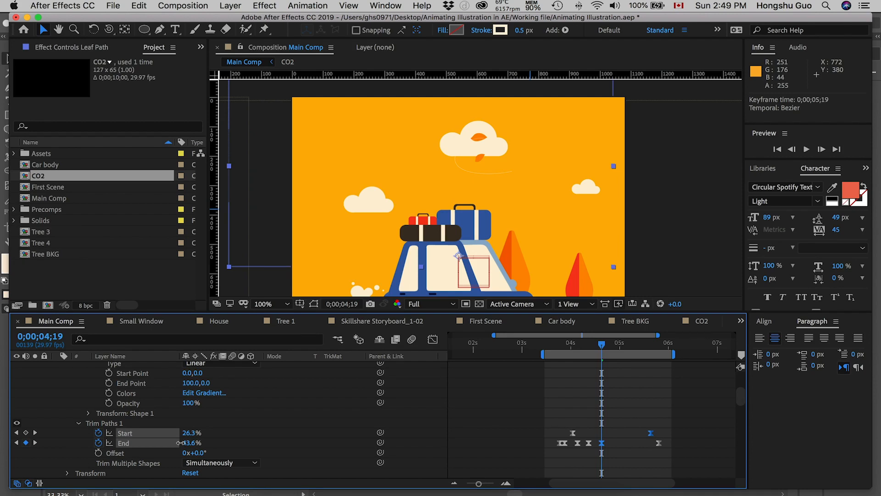
left_click(179, 442)
left_click_drag(602, 346, 627, 346)
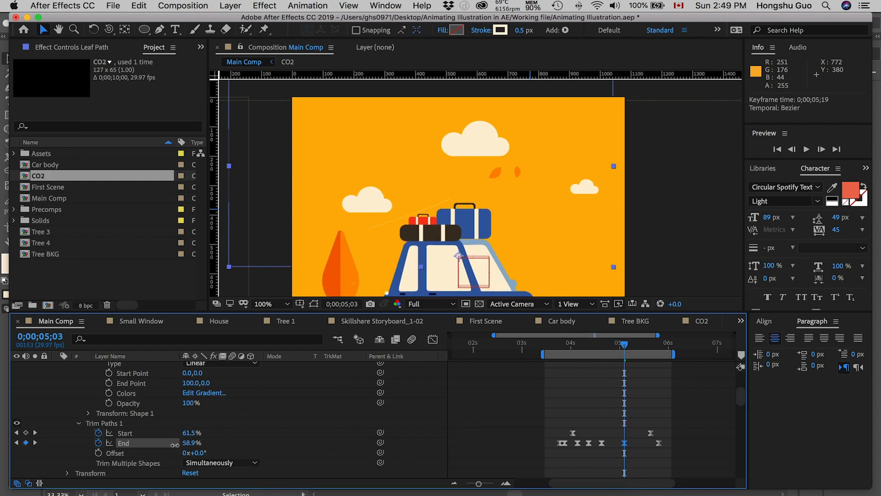
left_click_drag(168, 446, 155, 448)
left_click_drag(149, 447, 163, 446)
left_click_drag(563, 439, 665, 431)
key("Delete")
left_click_drag(549, 346, 574, 345)
key("super+z")
Preview the trimmed line and set the Trim Paths Start to 29.7% at 0;00;05;01.
key("space")
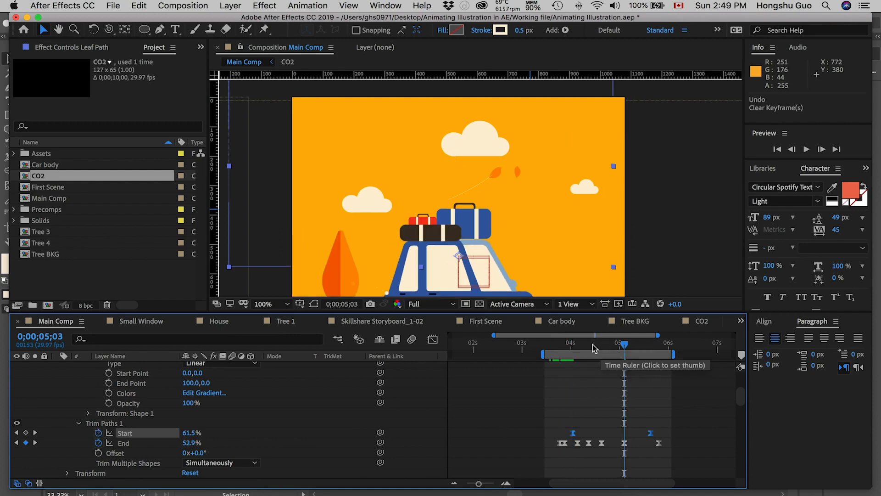
left_click_drag(573, 346, 621, 341)
left_click(604, 410)
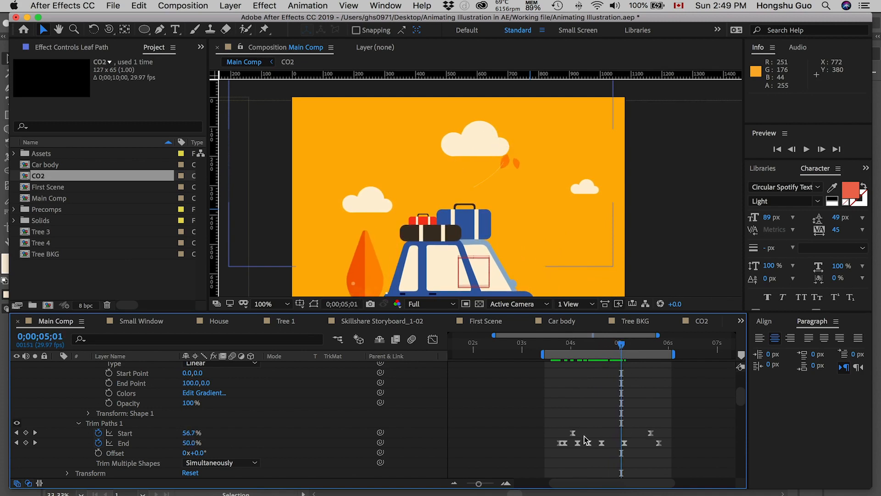
left_click_drag(191, 435, 188, 432)
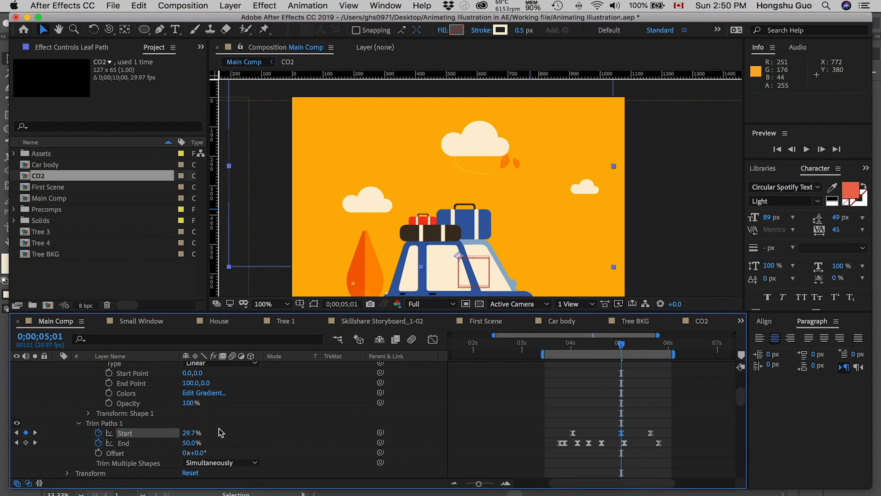
At 0;00;05;10, set the Trim Paths End to 67.5% and Start to 51.8%.
left_click_drag(625, 348, 638, 345)
left_click_drag(190, 443, 193, 432)
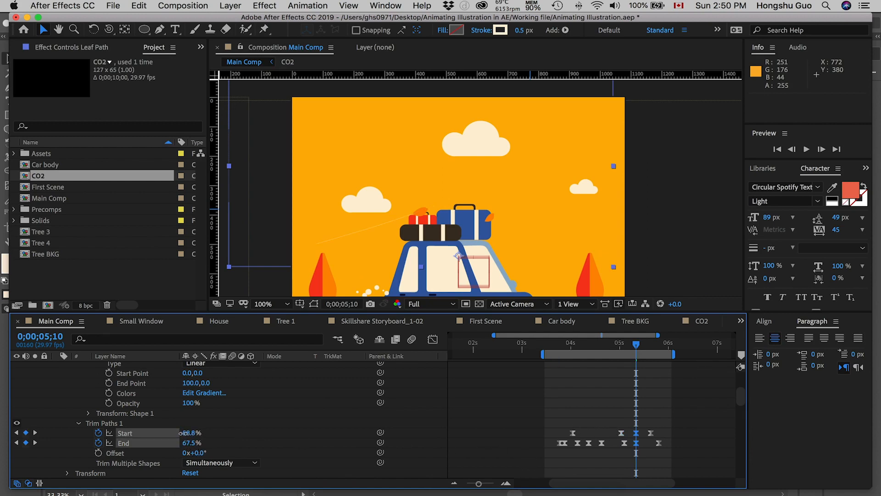
left_click(180, 433)
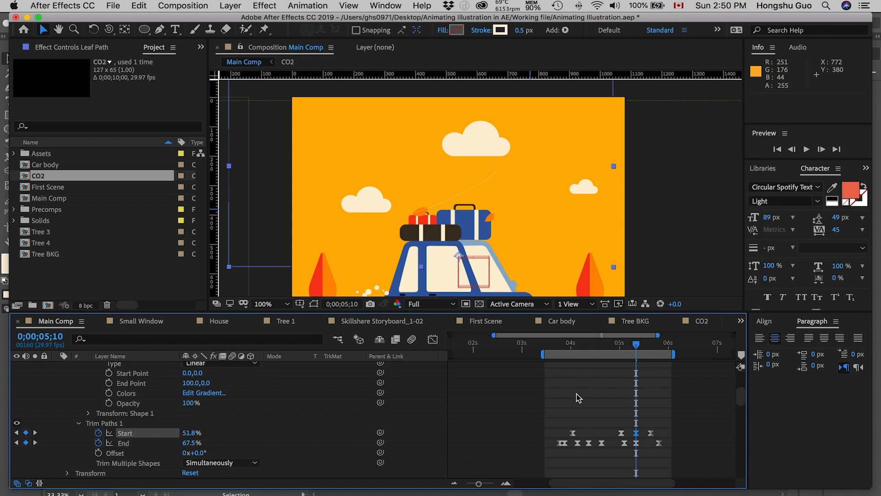
Move the last Trim Paths End keyframe to 0;00;06;00 and scrub to 0;00;05;24 to check the line's exit.
left_click_drag(639, 347, 650, 345)
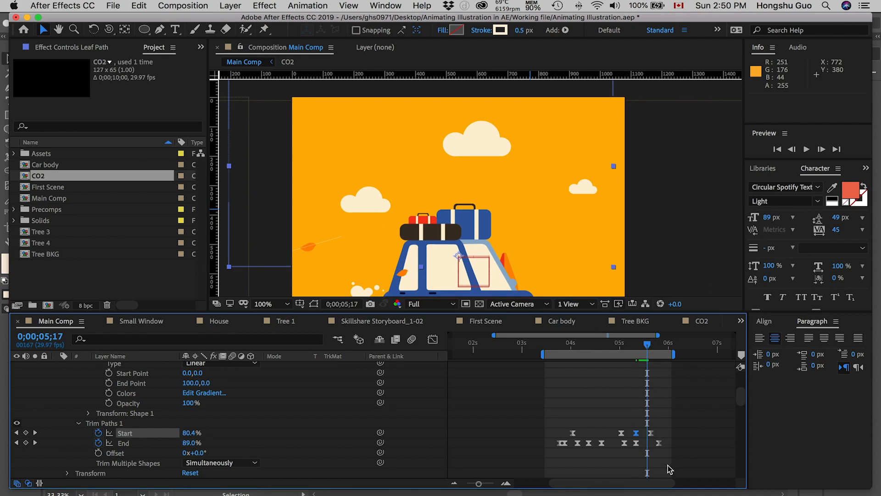
left_click_drag(659, 446, 657, 447)
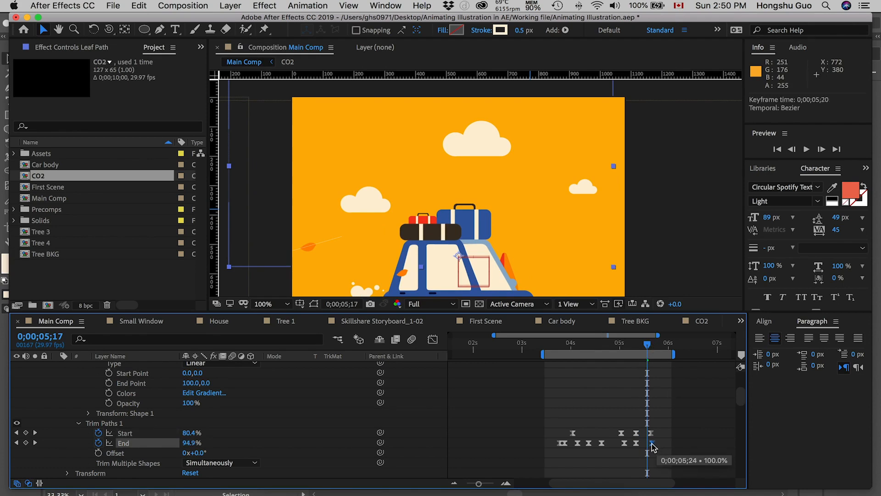
left_click_drag(671, 443, 669, 444)
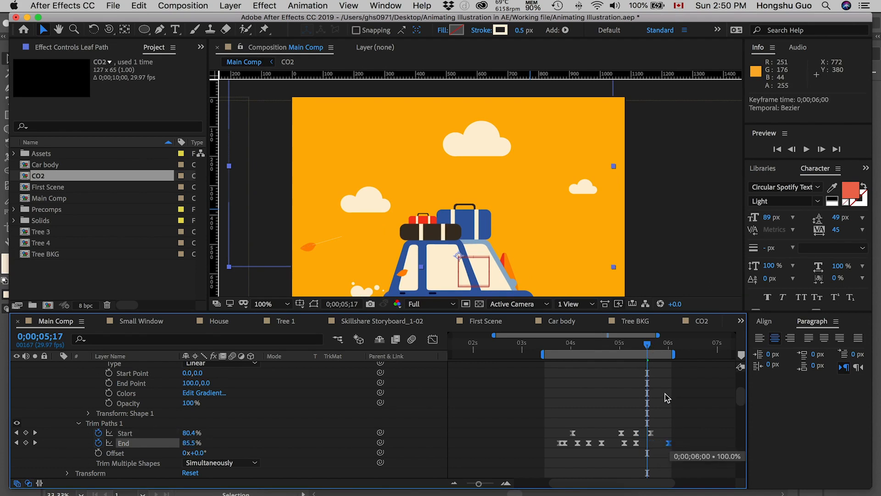
left_click_drag(649, 344, 660, 345)
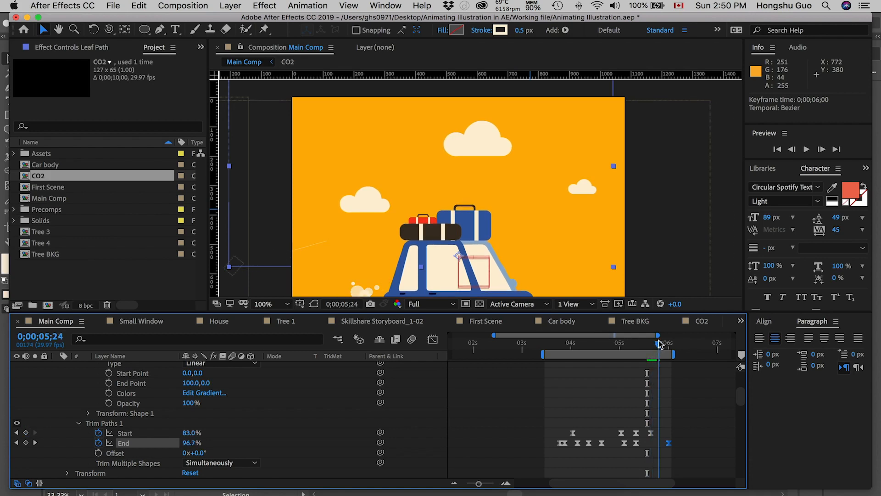
Move the last Trim Paths Start keyframe to 0;00;05;24 and set the End to 44.7% at 0;00;04;25.
left_click_drag(650, 433, 659, 435)
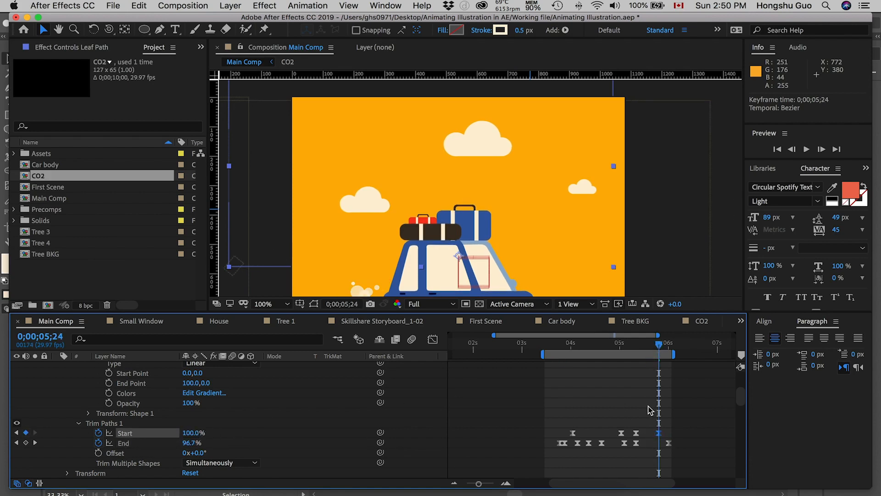
left_click_drag(557, 345, 611, 343)
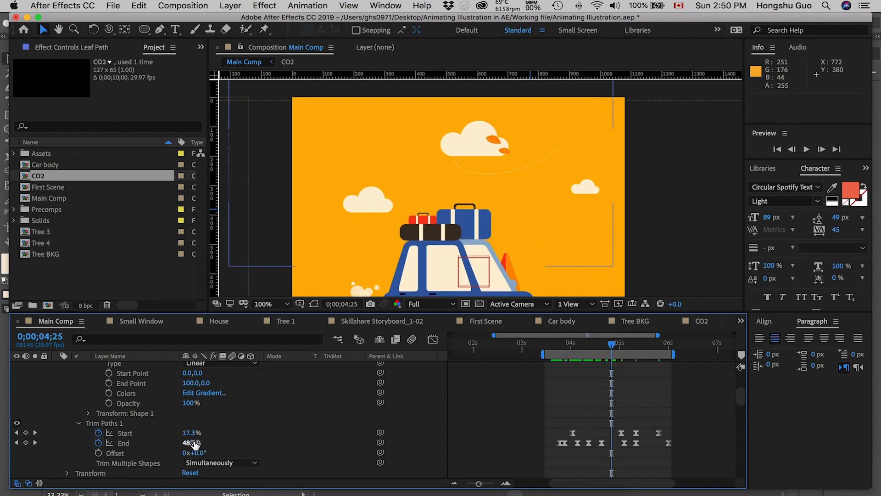
left_click_drag(187, 442, 186, 442)
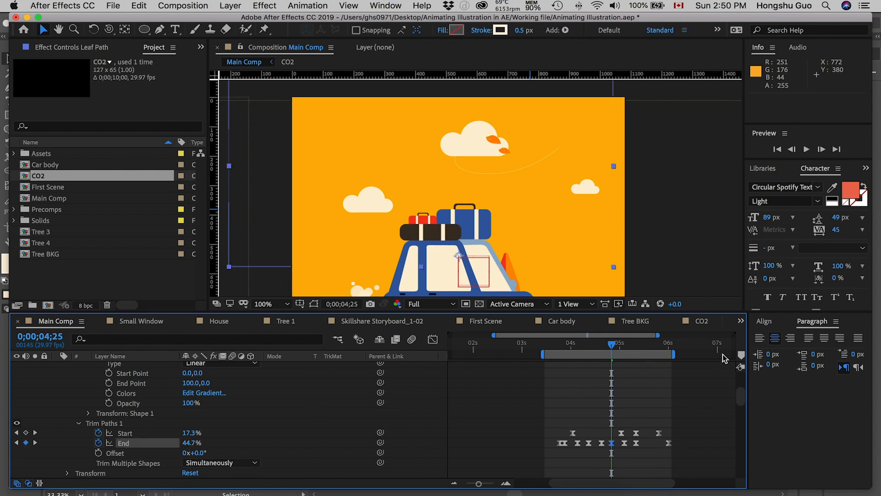
left_click_drag(615, 348, 654, 345)
left_click(670, 397)
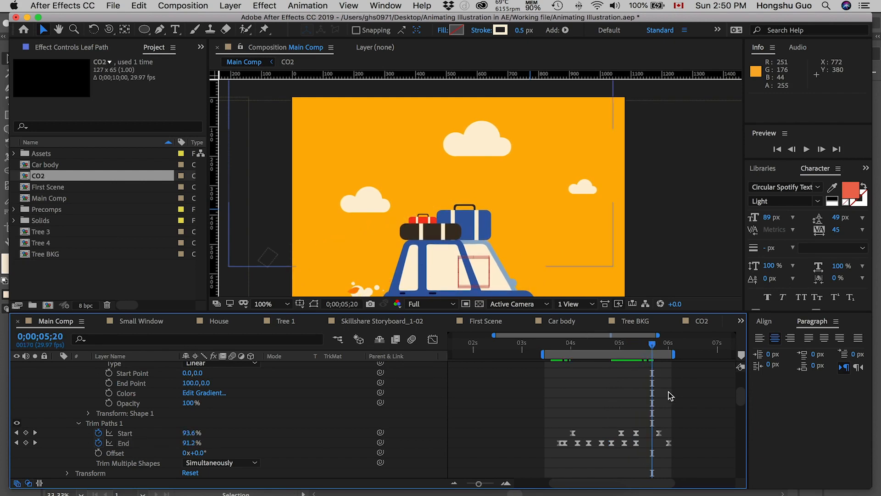
Collapse the Leaf Path layer and move it directly below the Leaf layer in the stack.
scroll(153, 423, "up", 1)
scroll(137, 408, "up", 8)
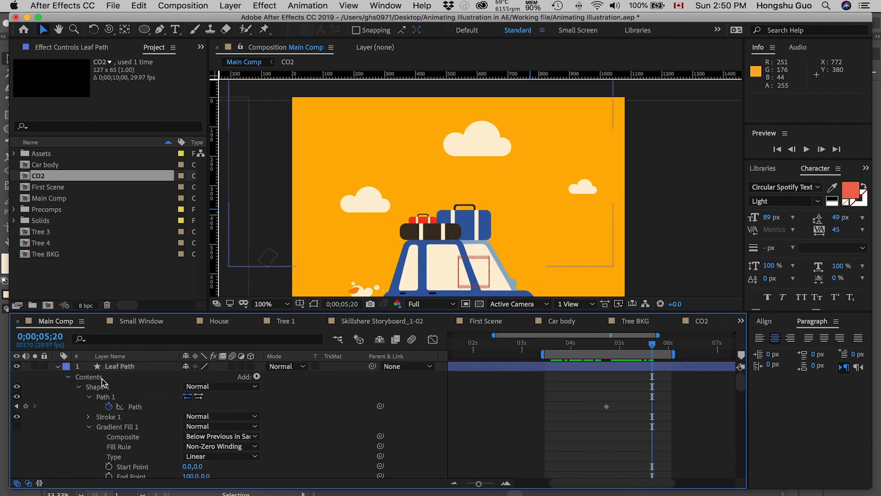
left_click(57, 366)
left_click_drag(113, 367, 118, 396)
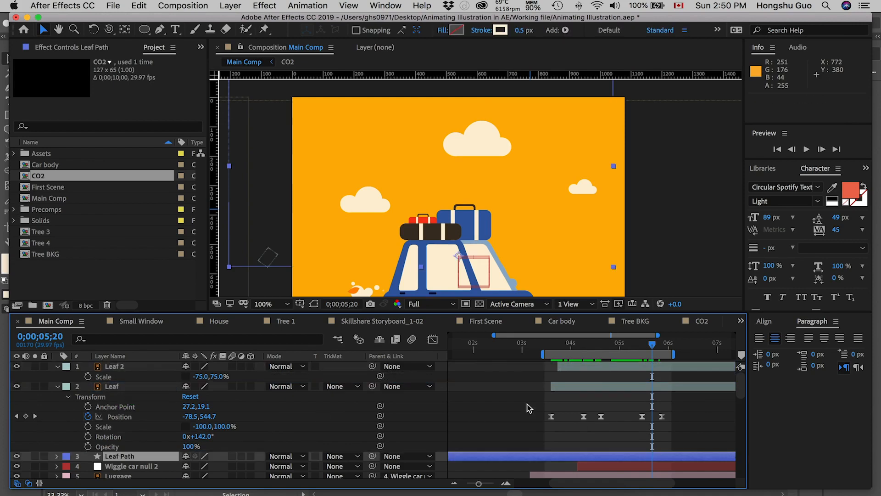
Preview the leaves and their trailing line from 0;00;03;15.
left_click(547, 348)
key("space")
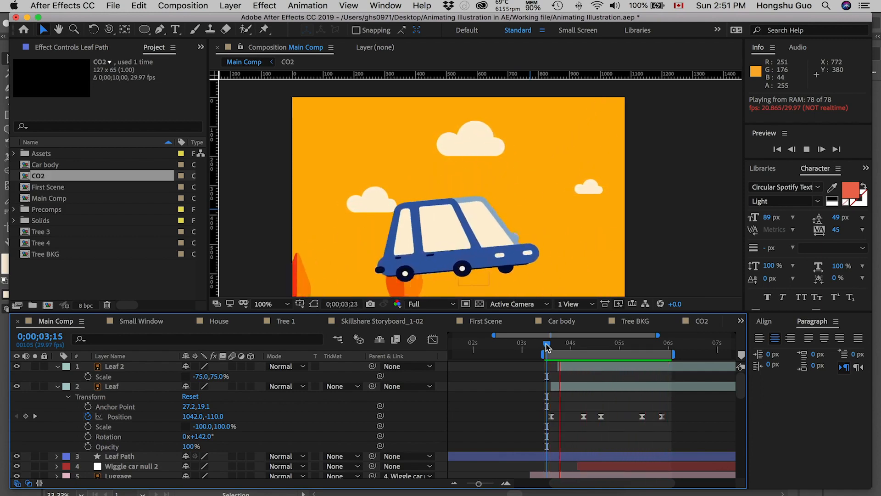
key("space")
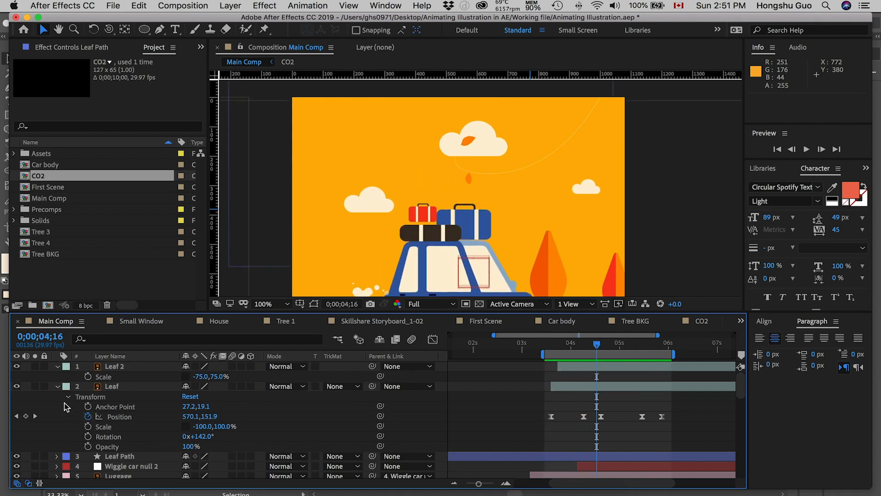
Collapse the Leaf layer, offset Leaf Path about 94 px right and 62 px down, and preview from 0;00;03;15.
left_click(121, 387)
left_click(57, 388)
left_click(133, 397)
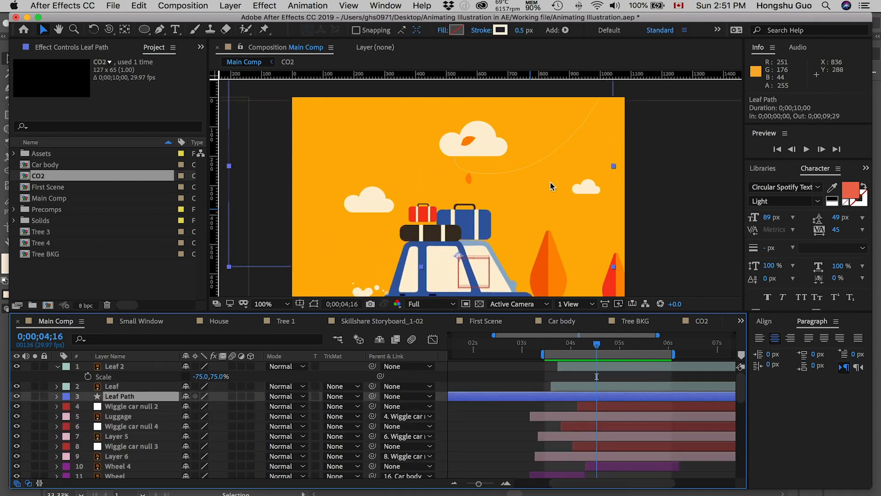
left_click_drag(469, 154, 492, 172)
left_click(546, 347)
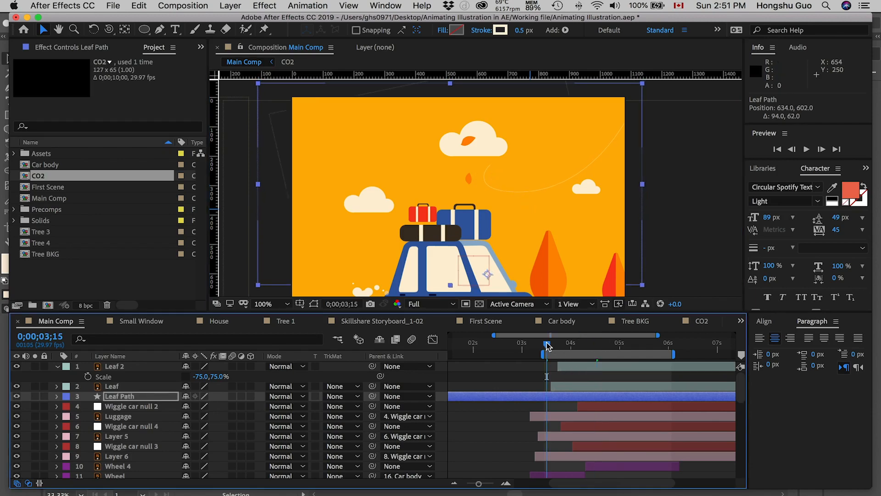
key("space")
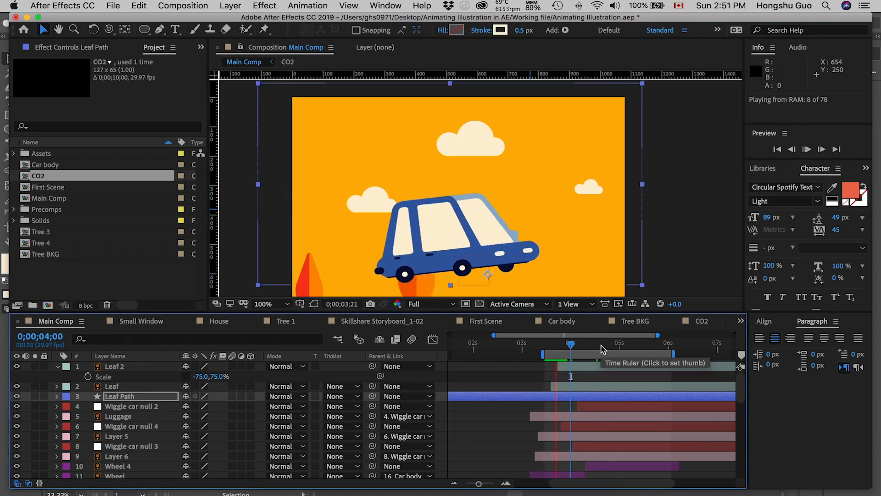